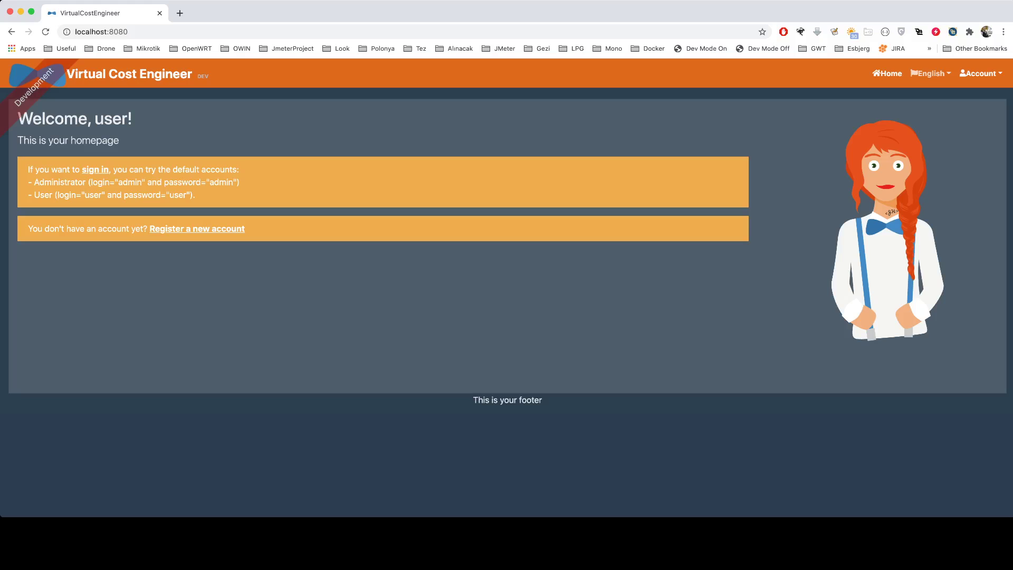
Step: Sign in with the pre-filled admin account credentials
left_click(980, 73)
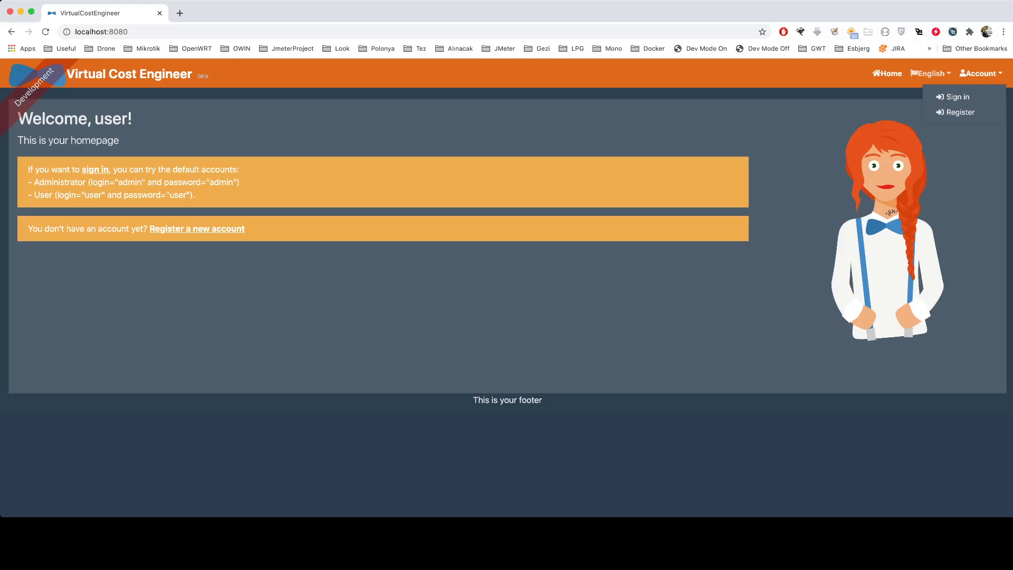
key("Escape")
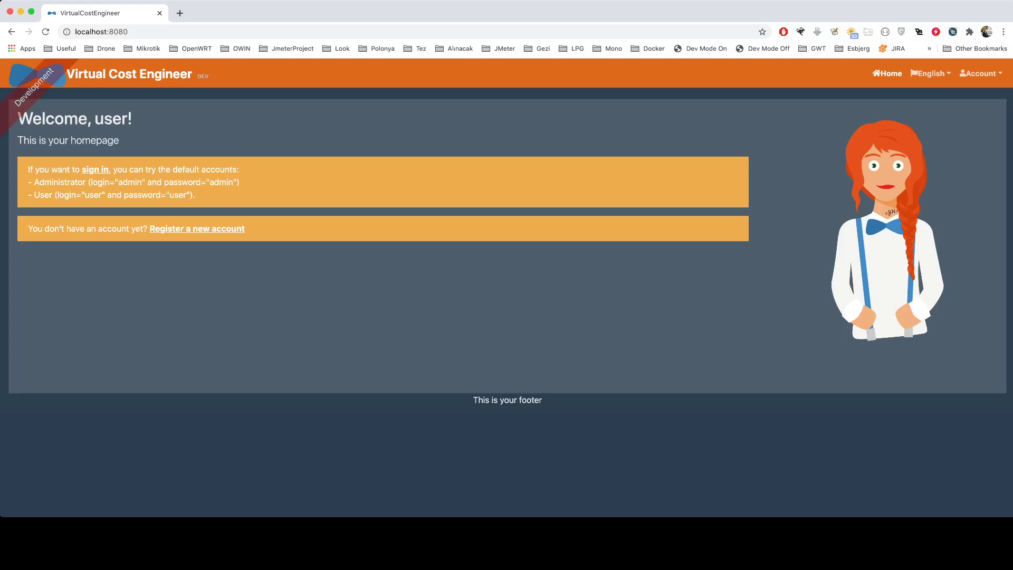
left_click(980, 73)
left_click(956, 95)
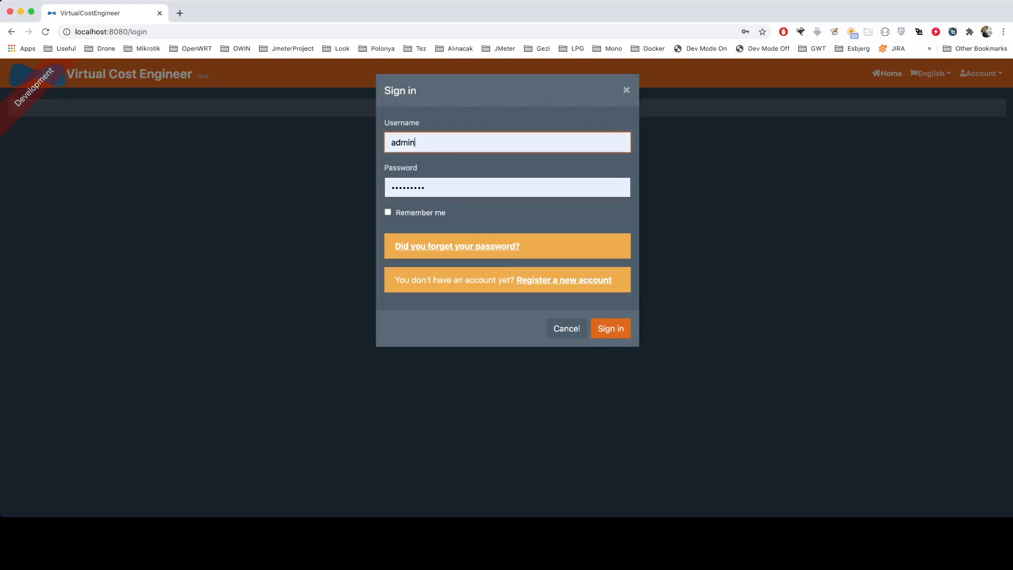
left_click(611, 328)
left_click_drag(28, 169, 158, 170)
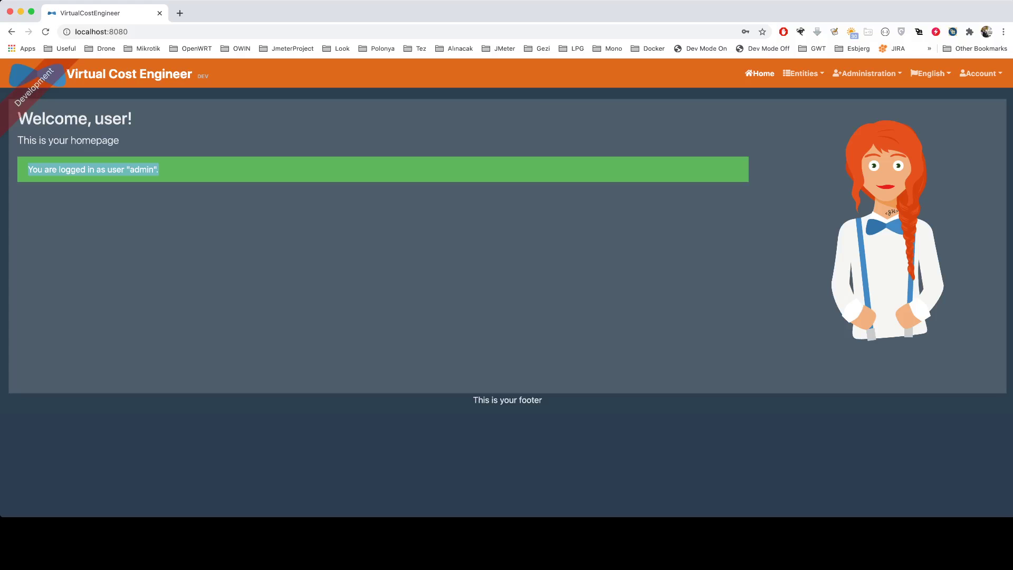
Step: Open the Project entity list and search it for con*
left_click(803, 73)
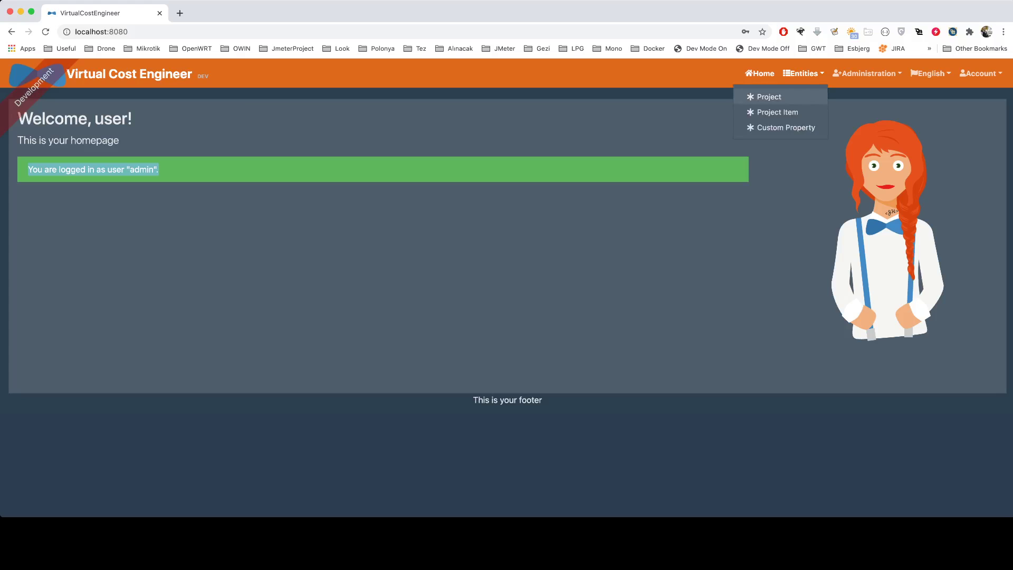
left_click(769, 97)
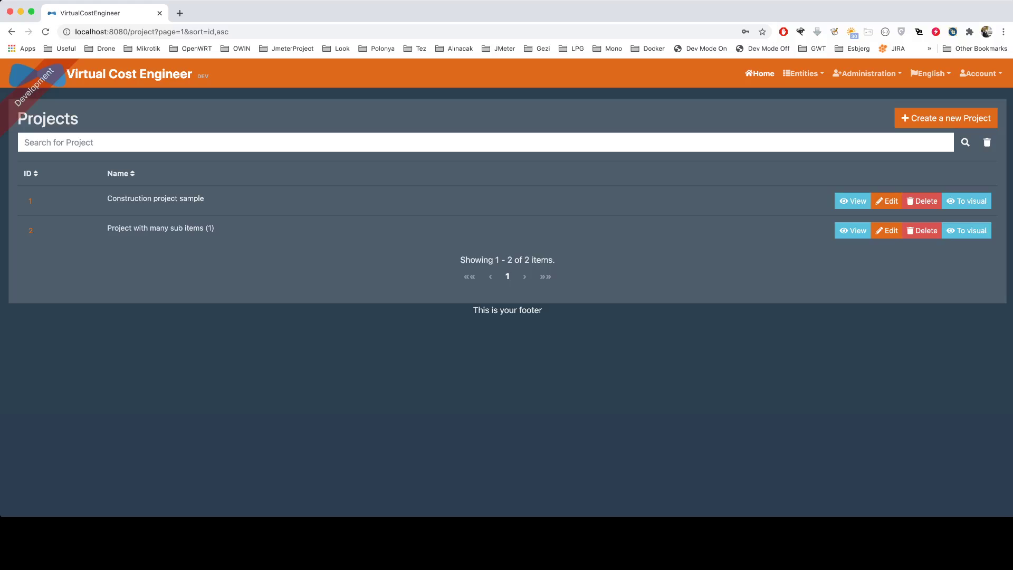
left_click(485, 142)
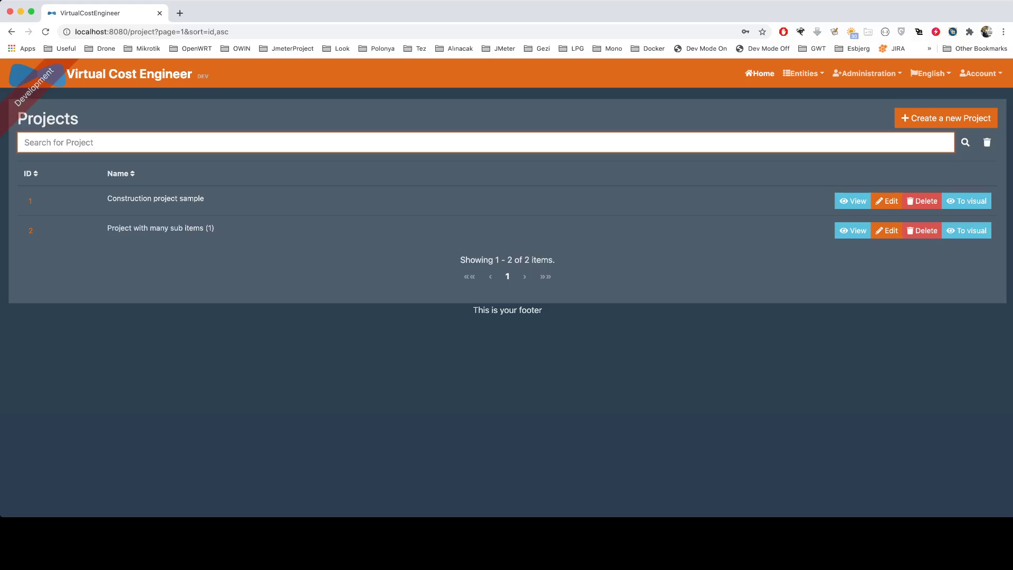
type("con")
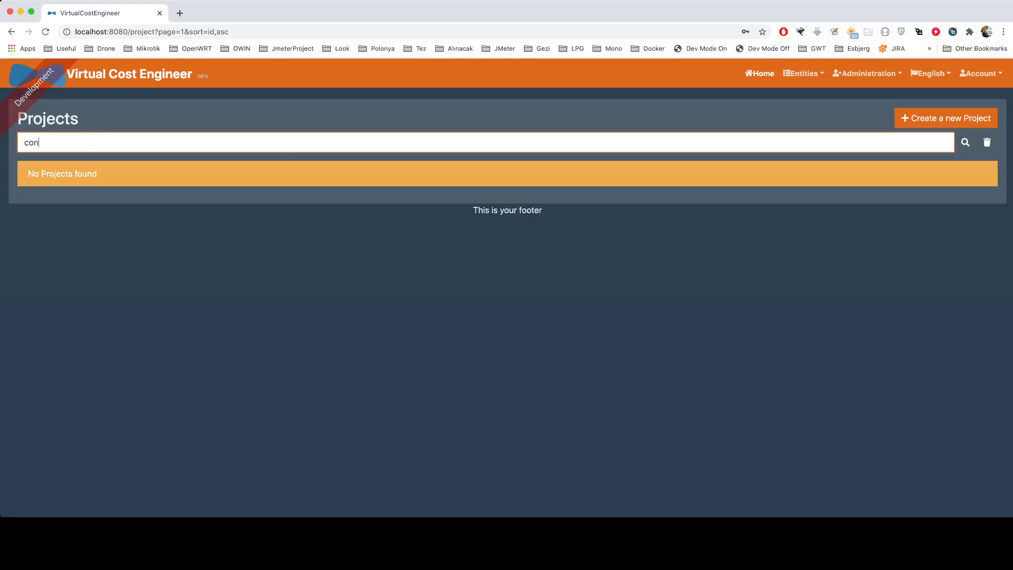
type("*")
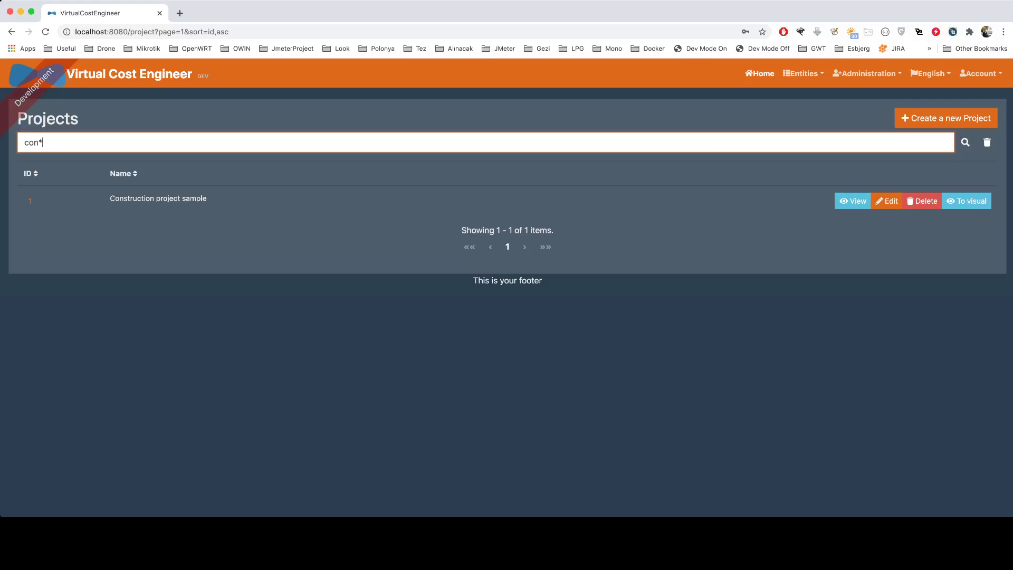
Step: Clear the project search to list all projects again
key("BackSpace")
key("BackSpace")
key("BackSpace")
key("BackSpace")
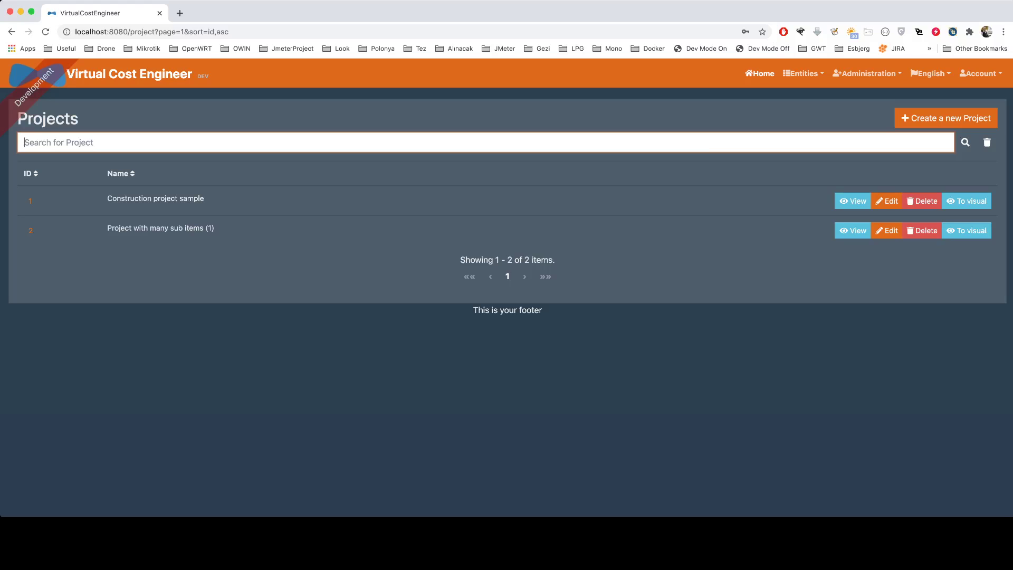
left_click_drag(79, 119, 42, 119)
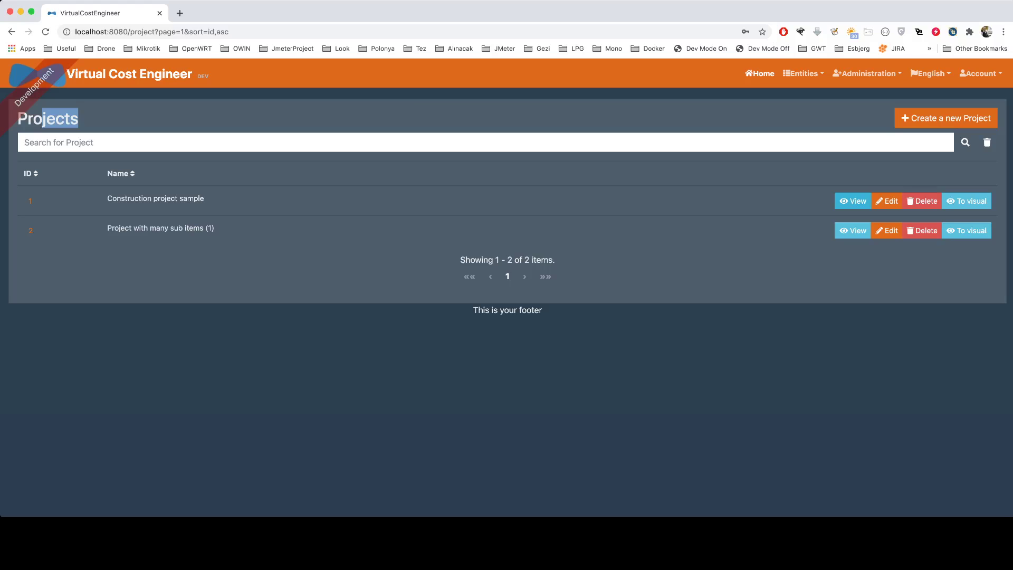
Step: View the details and edit form of Construction project sample, returning to the project list without changing anything
left_click(852, 200)
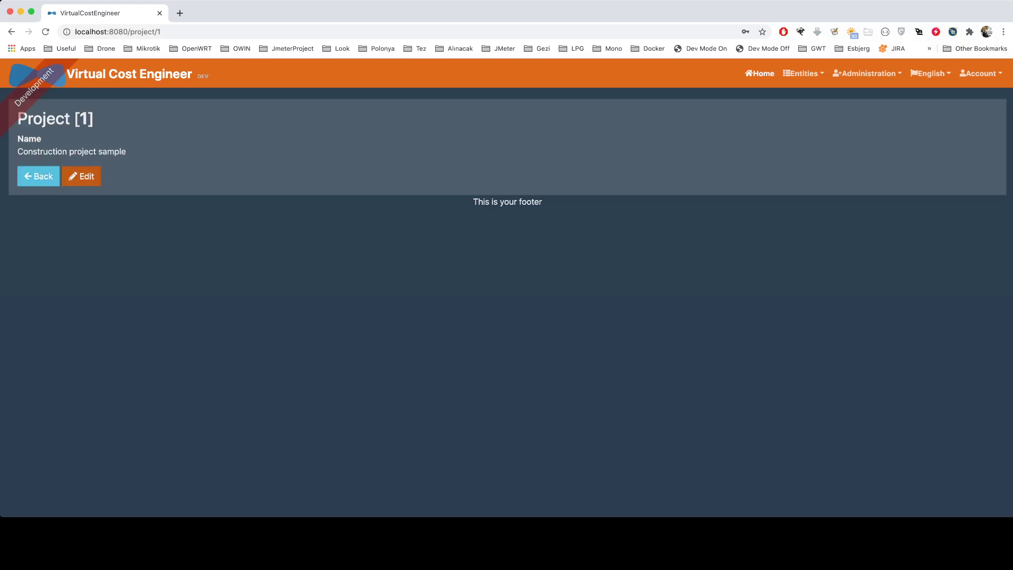
left_click(81, 176)
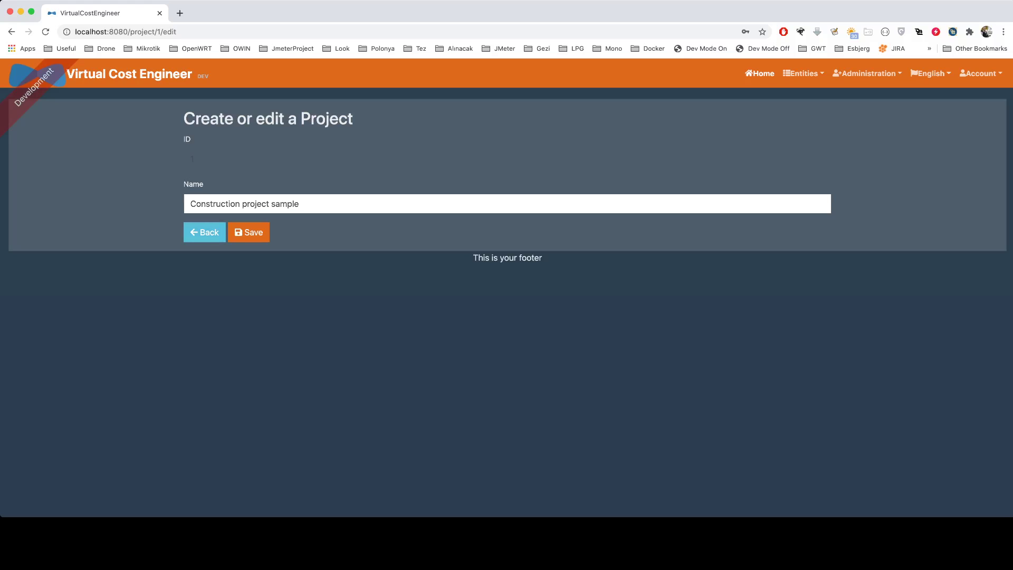
triple_click(244, 204)
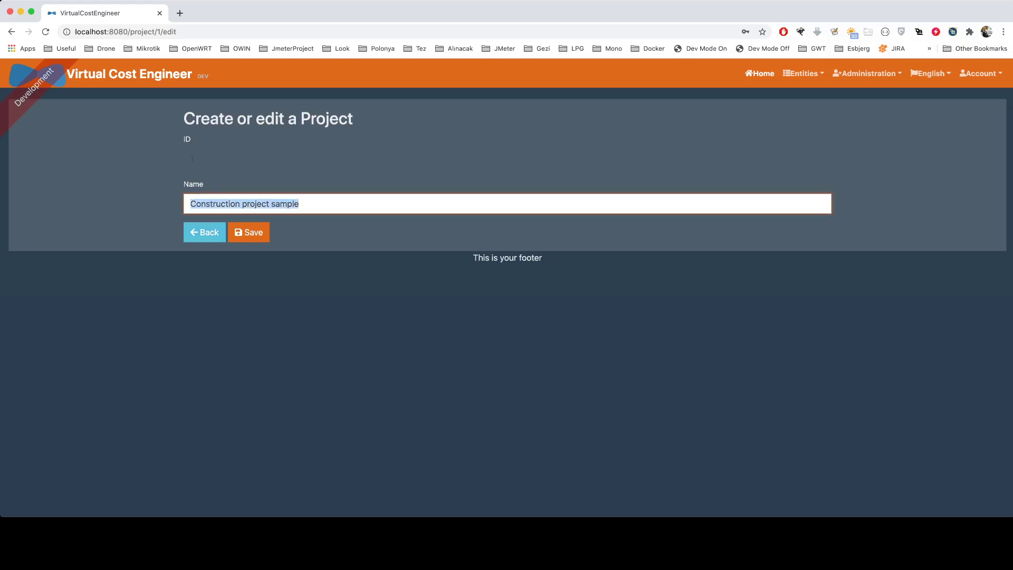
left_click(205, 232)
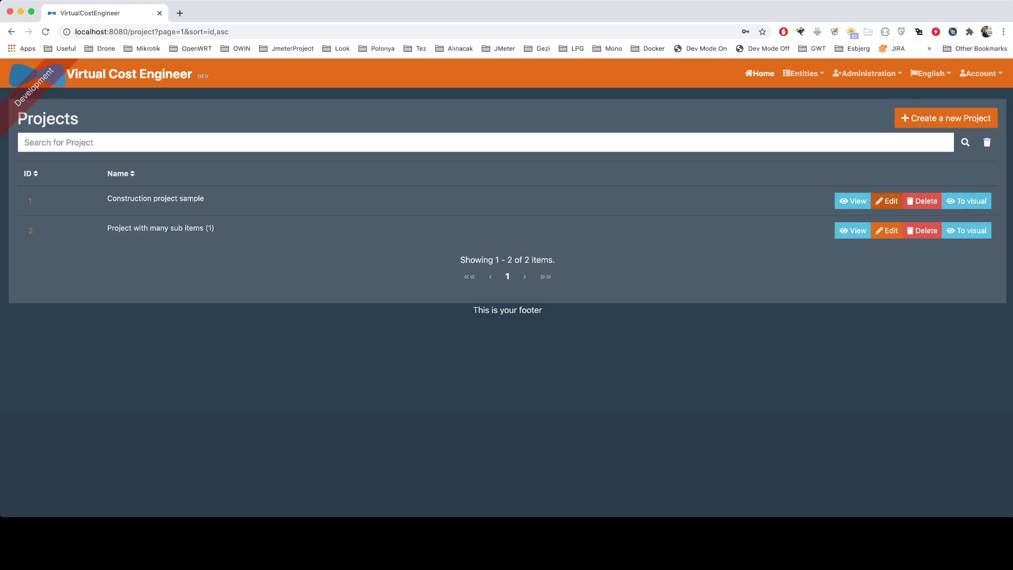
left_click(887, 201)
left_click(205, 232)
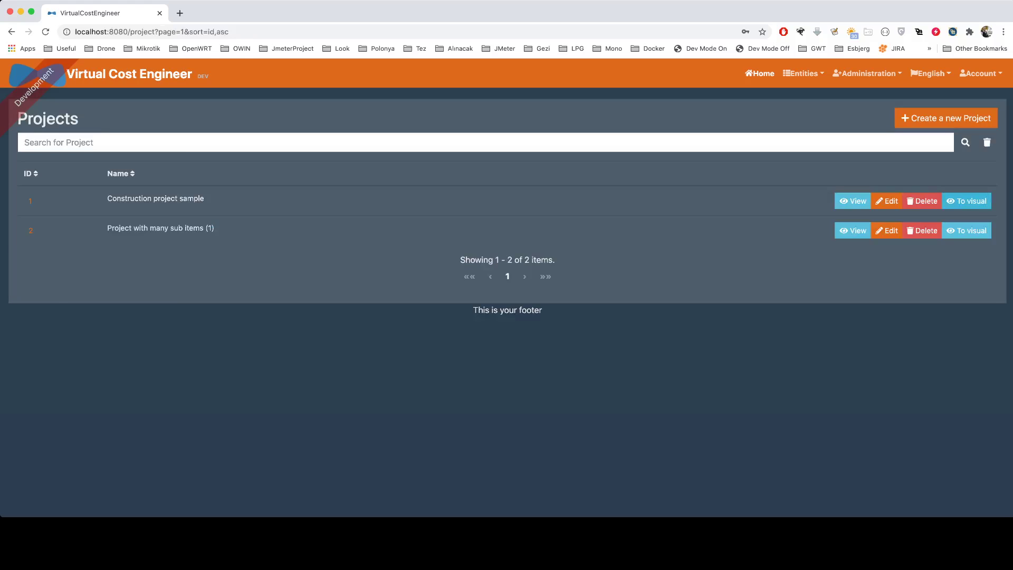
Step: Display Construction project sample as a visual graph and inspect its nodes from different angles and closer up
left_click(966, 201)
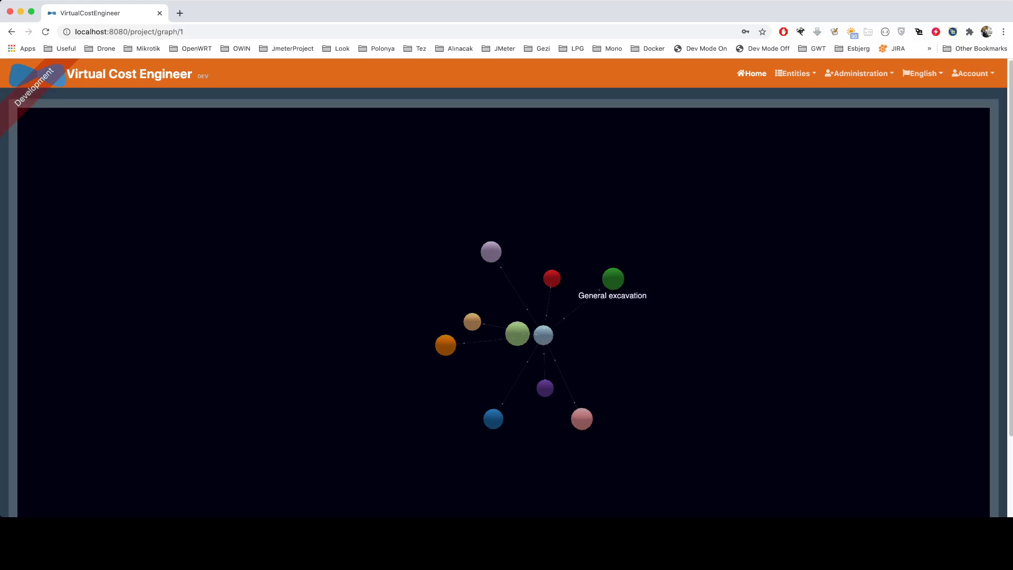
left_click(796, 74)
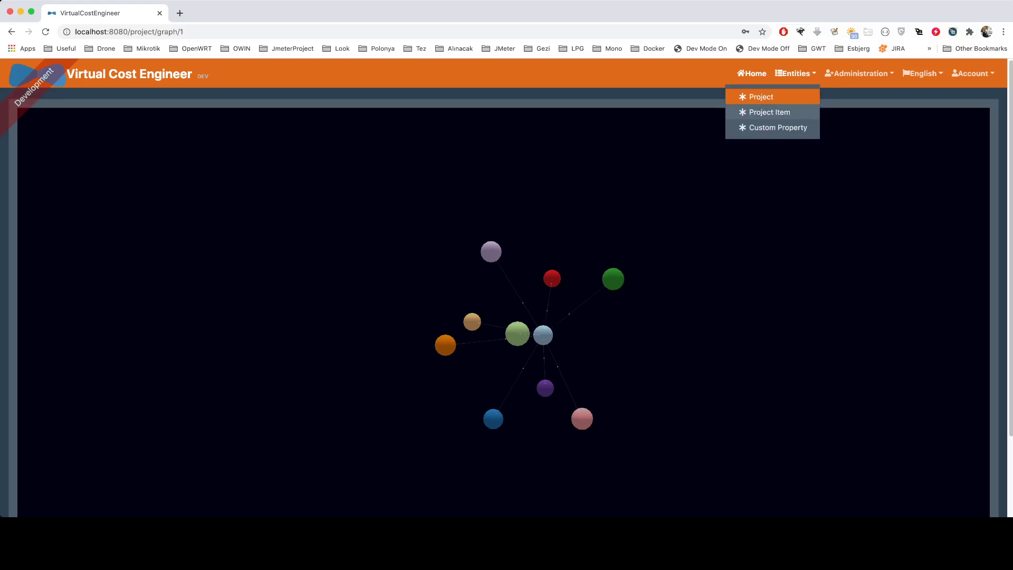
left_click(677, 211)
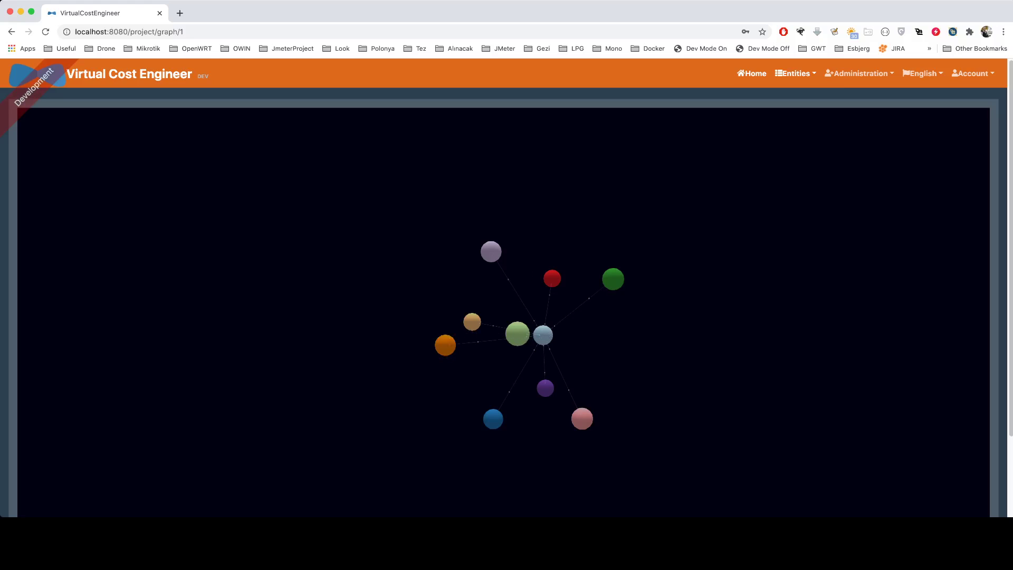
left_click_drag(543, 335, 348, 227)
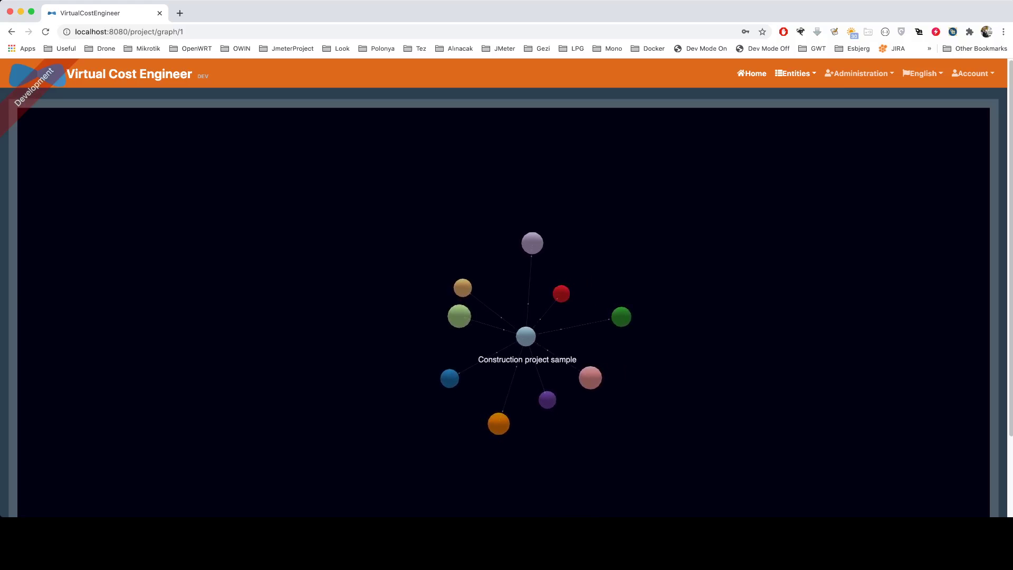
scroll(527, 342, "up", 10)
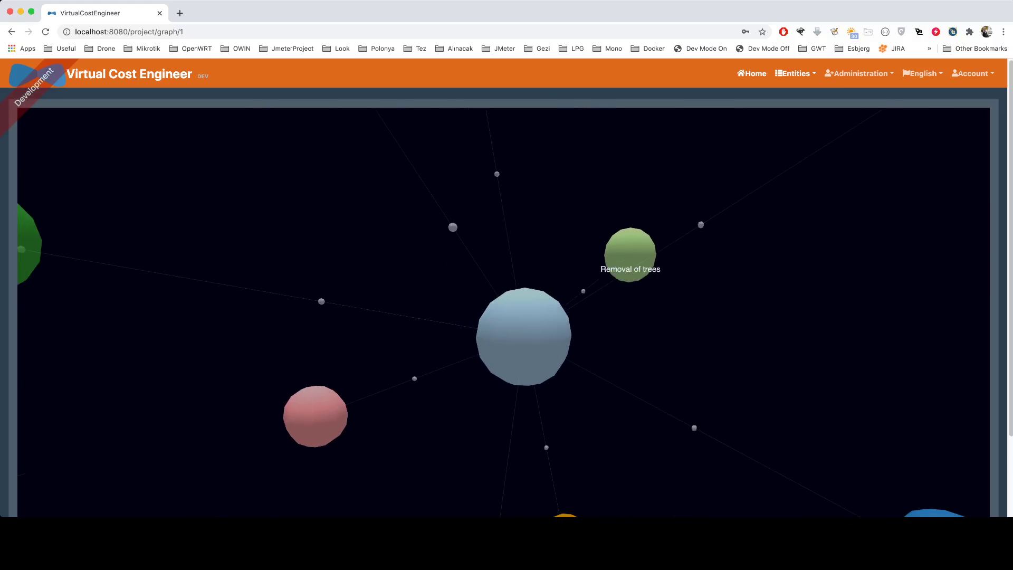
Step: Focus the graph on the Removal of trees node and move it aside from the central project node
left_click(629, 251)
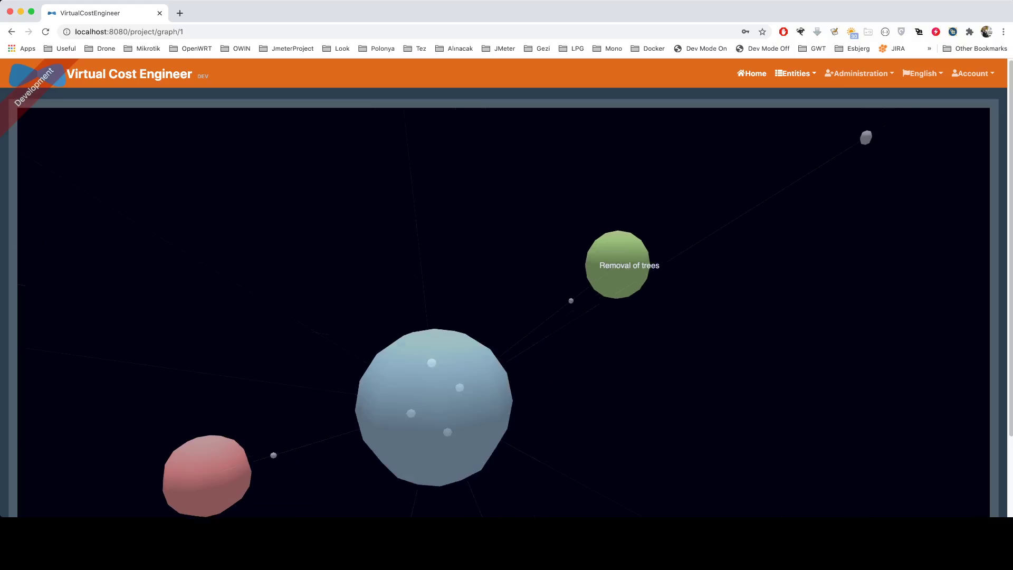
left_click(617, 264)
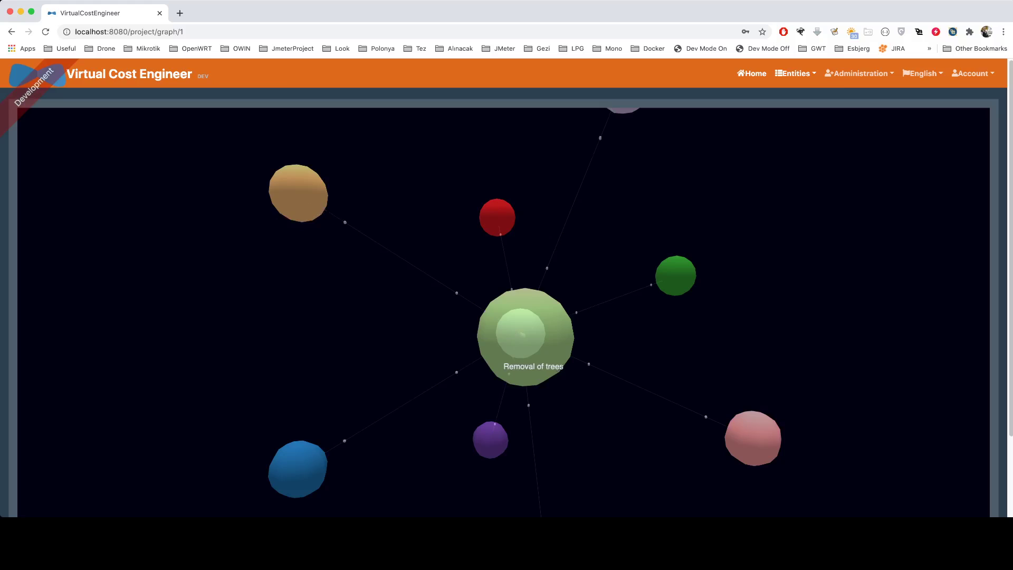
left_click_drag(533, 349, 738, 351)
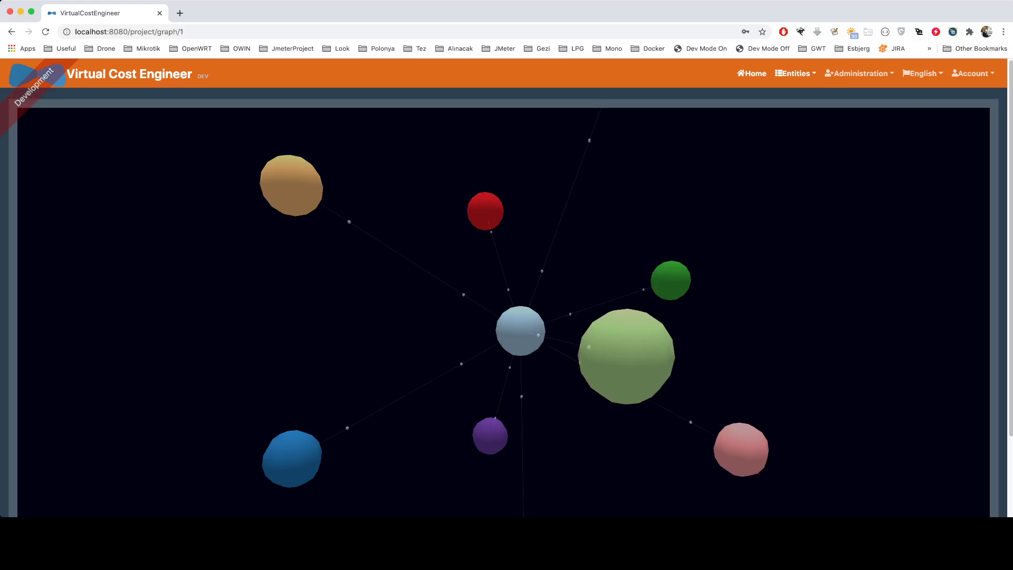
left_click_drag(464, 348, 508, 345)
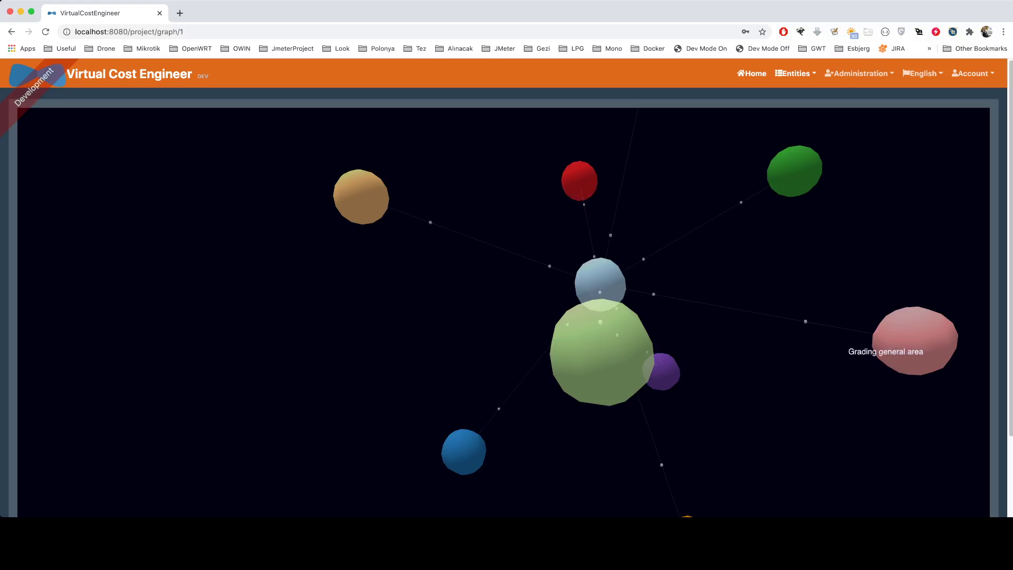
Step: Open the Project Item list and examine the items' names, their projects and their parent project items
left_click(796, 73)
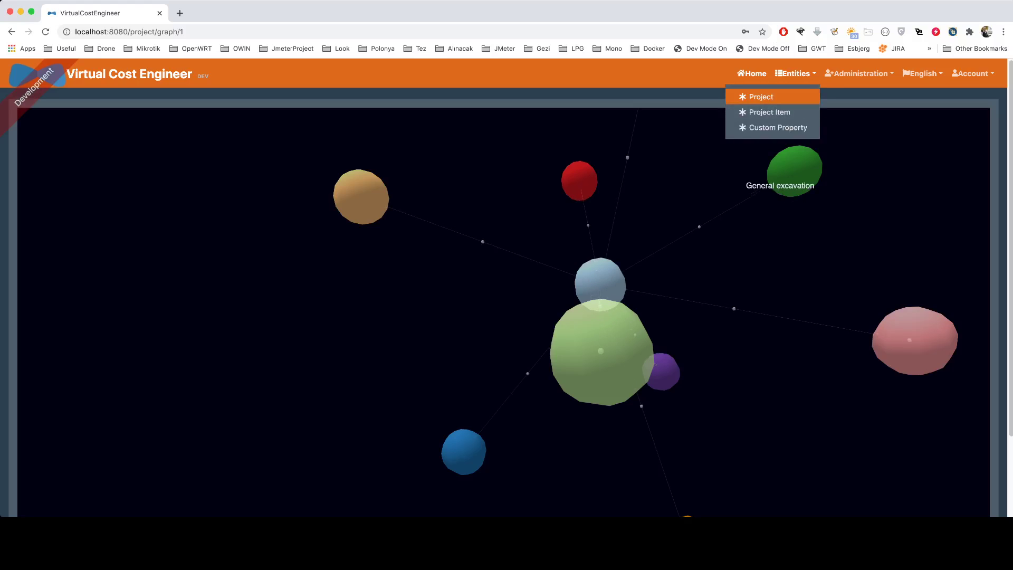
left_click(770, 112)
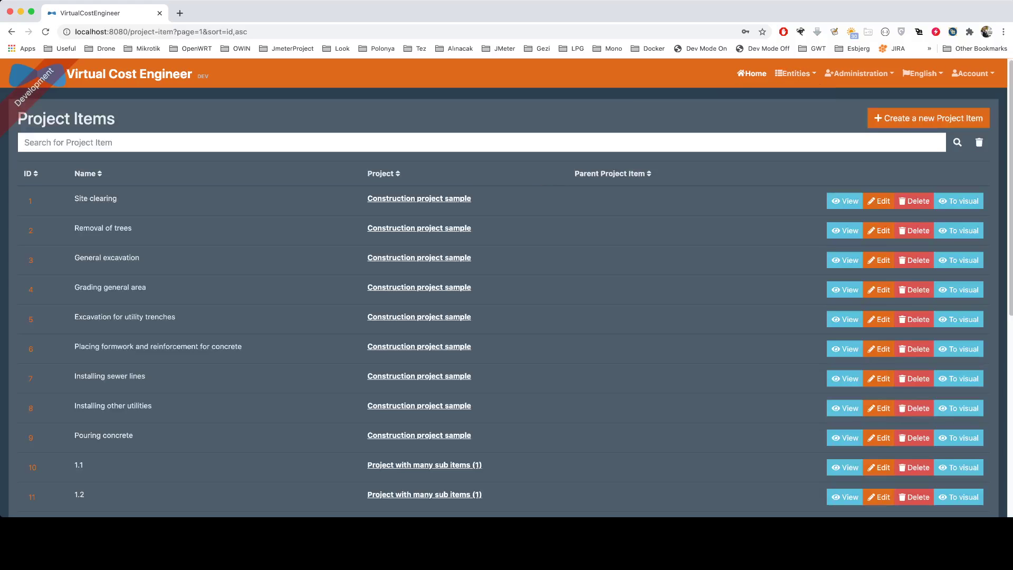
left_click_drag(116, 118, 56, 119)
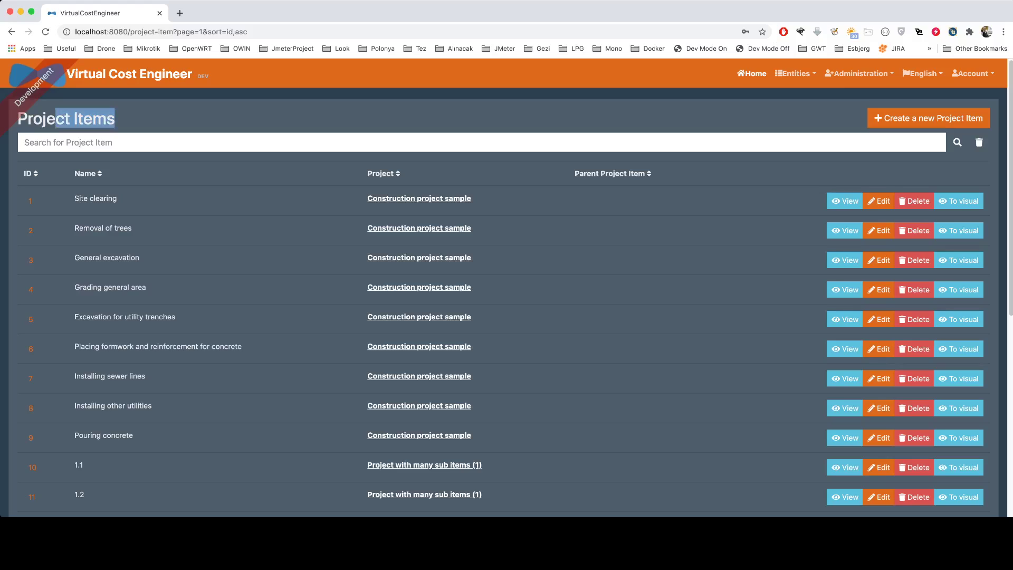
left_click_drag(79, 199, 475, 200)
left_click(485, 201)
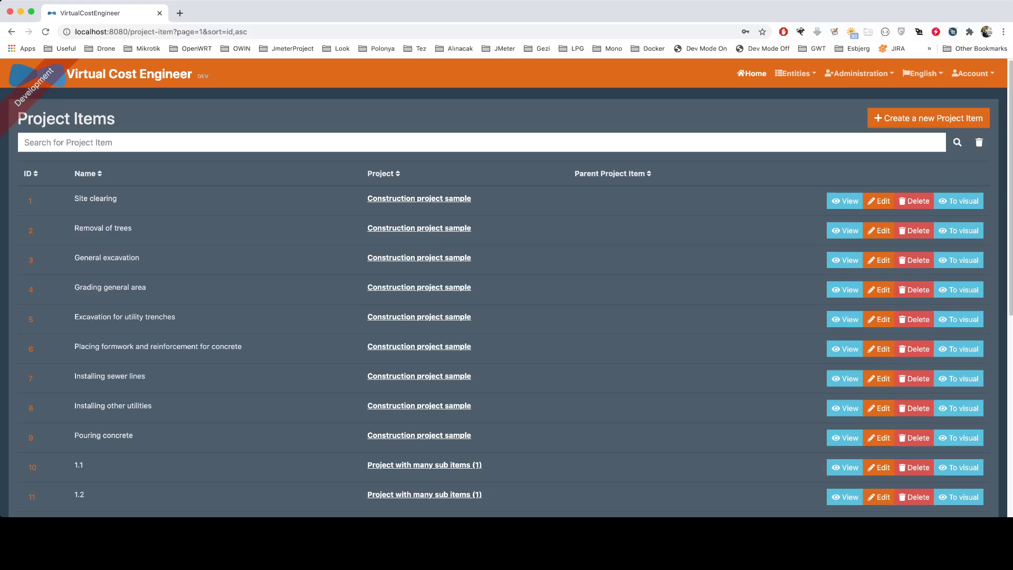
left_click_drag(83, 198, 117, 198)
left_click_drag(83, 228, 131, 228)
left_click(107, 226)
left_click_drag(96, 257, 139, 257)
left_click_drag(80, 199, 117, 198)
left_click_drag(596, 173, 646, 173)
scroll(506, 295, "down", 6)
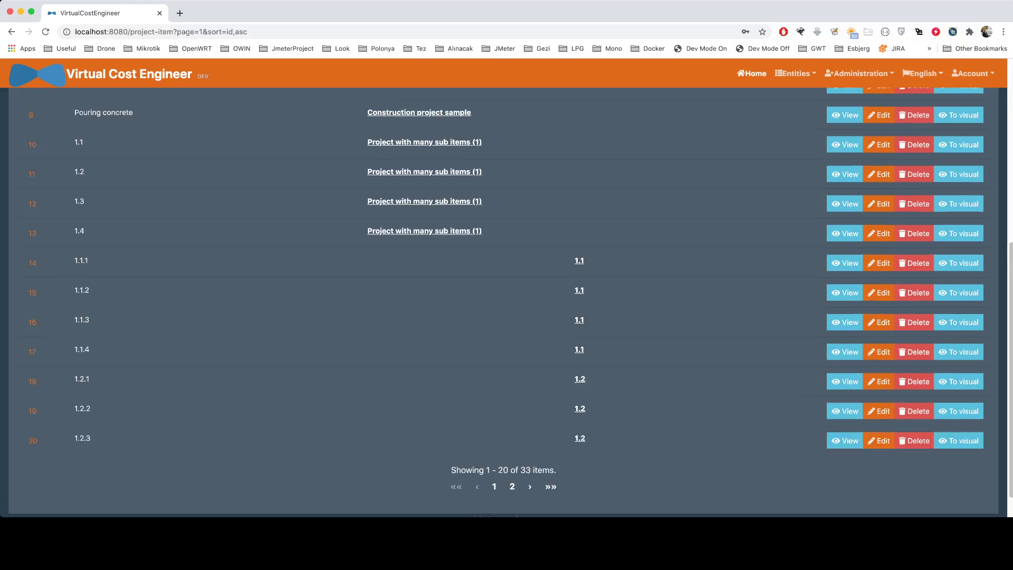
Step: Revisit the project list, return to the Project Item list and open a blank form for a new project item
left_click(795, 73)
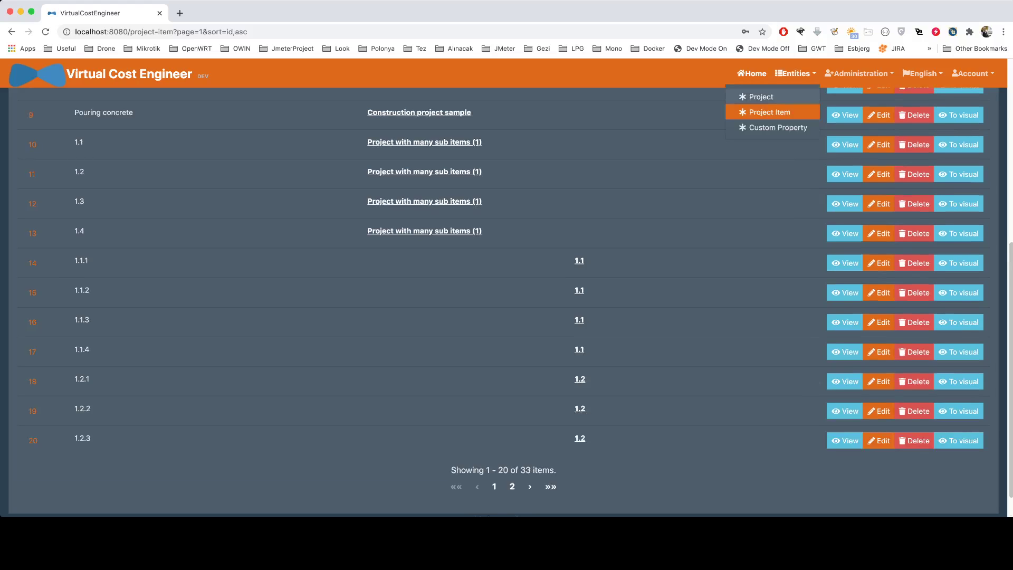
left_click(748, 97)
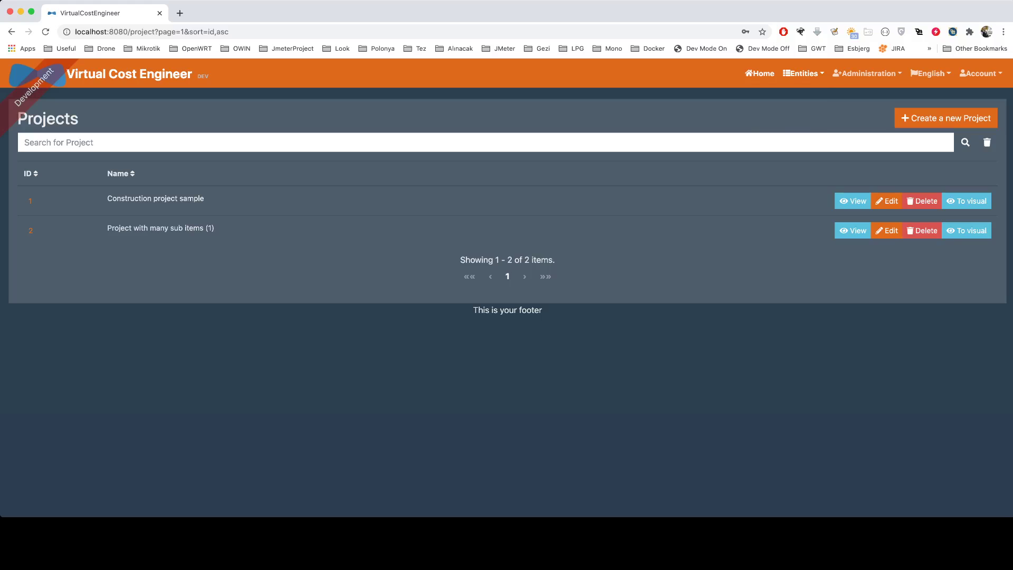
left_click(803, 74)
left_click(762, 113)
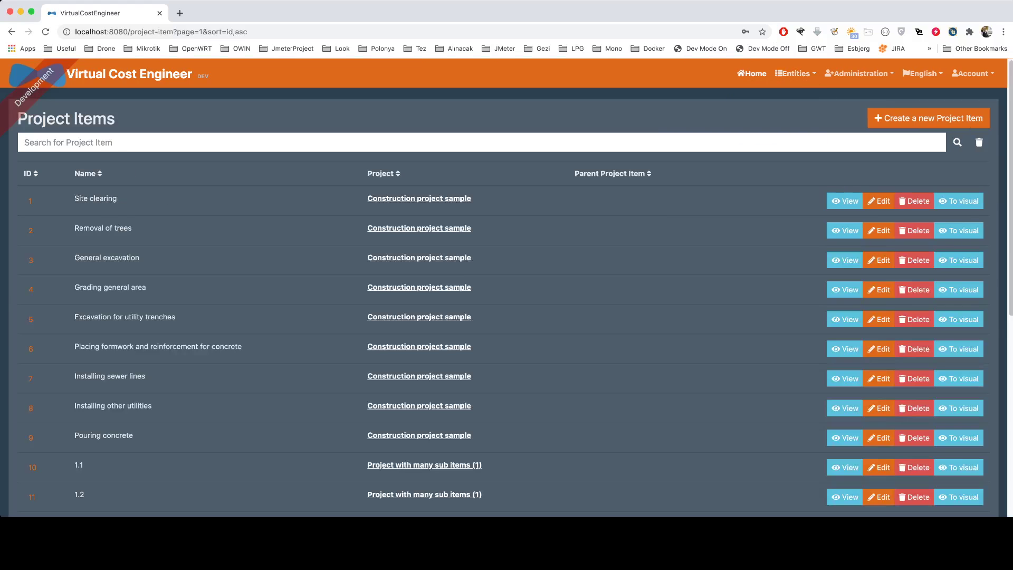
left_click_drag(23, 174, 295, 200)
left_click(295, 200)
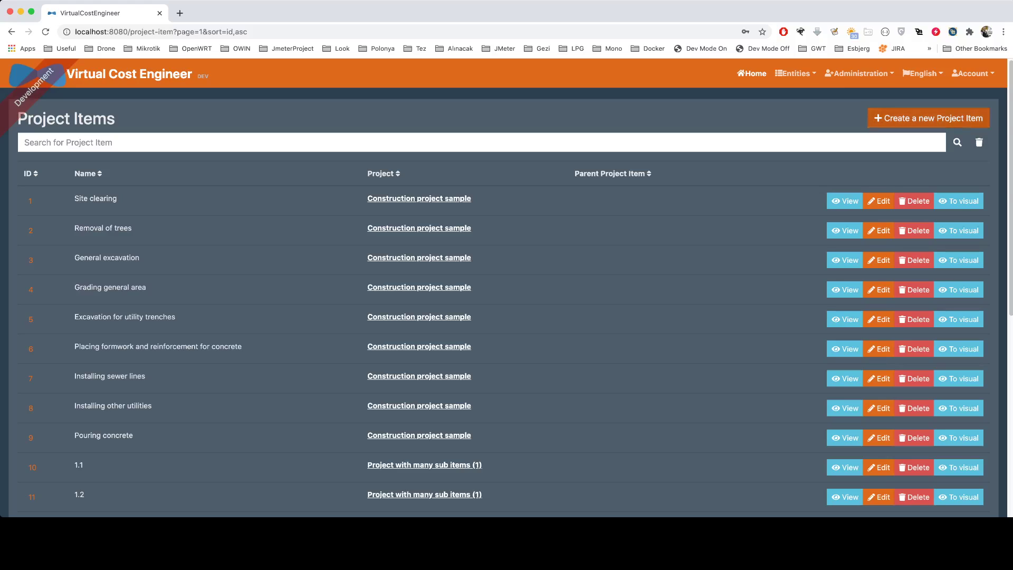
left_click(928, 118)
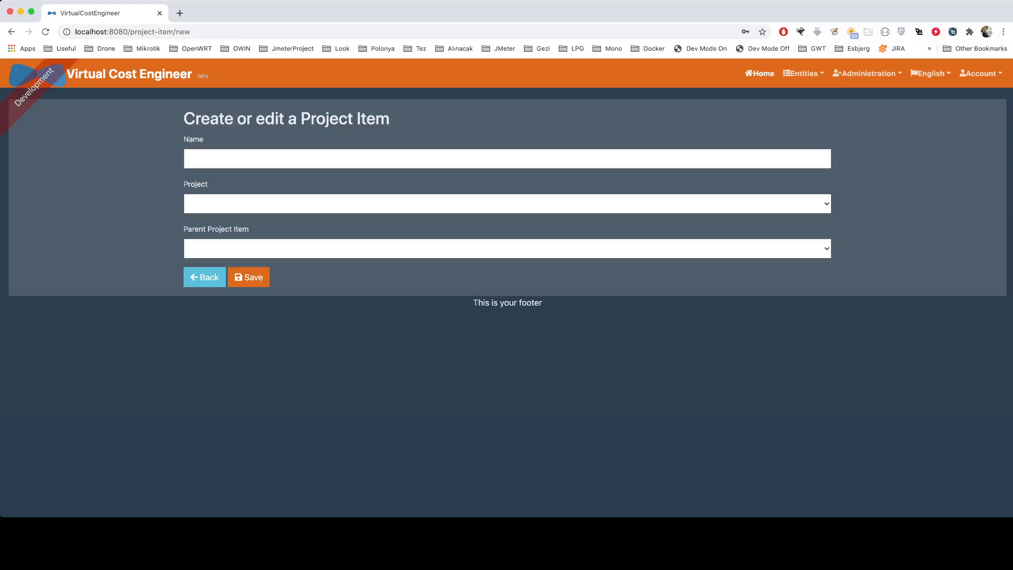
Step: Create and save a project item named Test1 assigned to Construction project sample
left_click(191, 158)
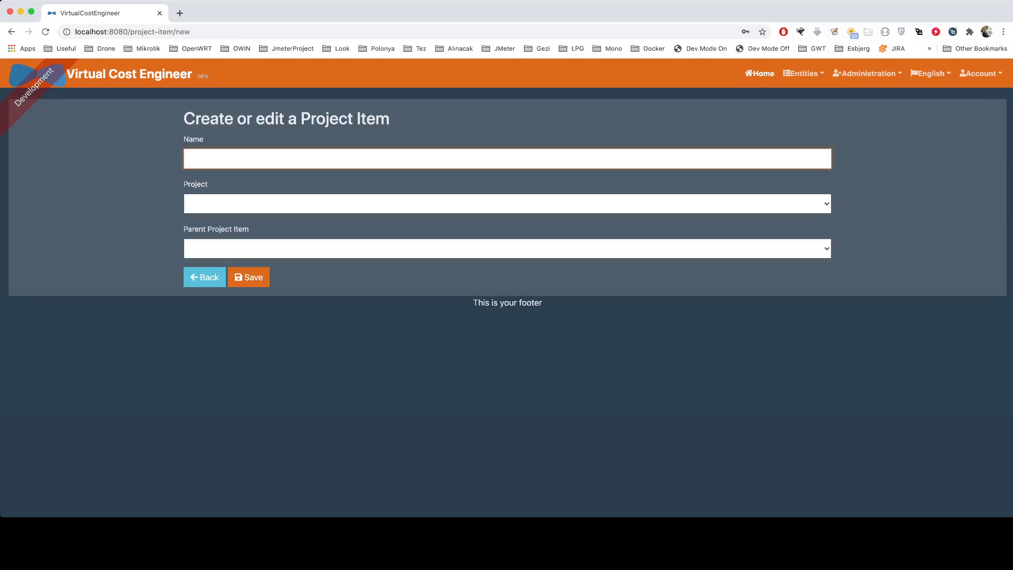
type("Test1")
key("Tab")
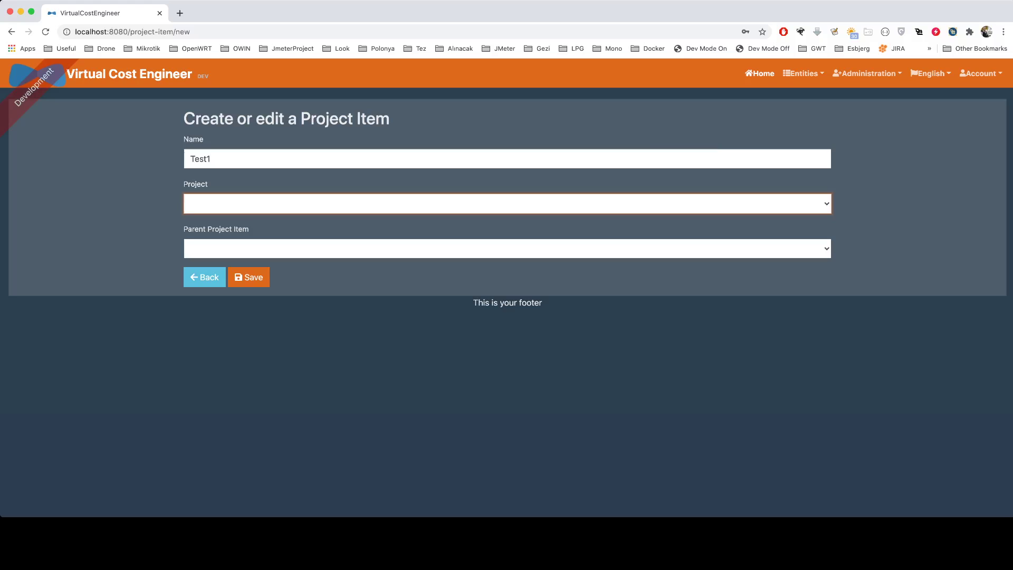
left_click(246, 215)
left_click(248, 277)
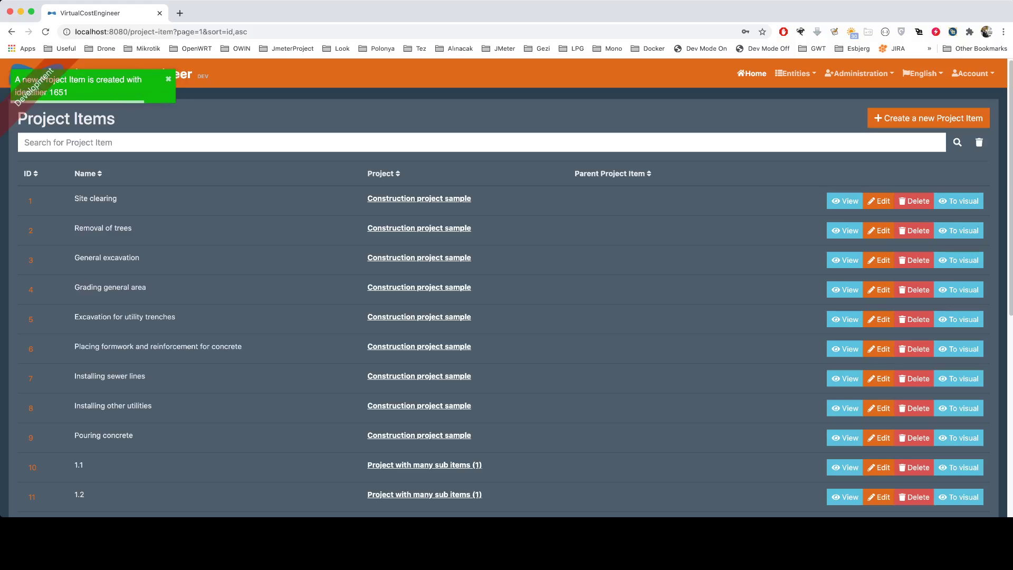
Step: Find the new Test1 item on page 2 of the Project Item list and examine it among the neighbouring items
scroll(506, 316, "down", 2)
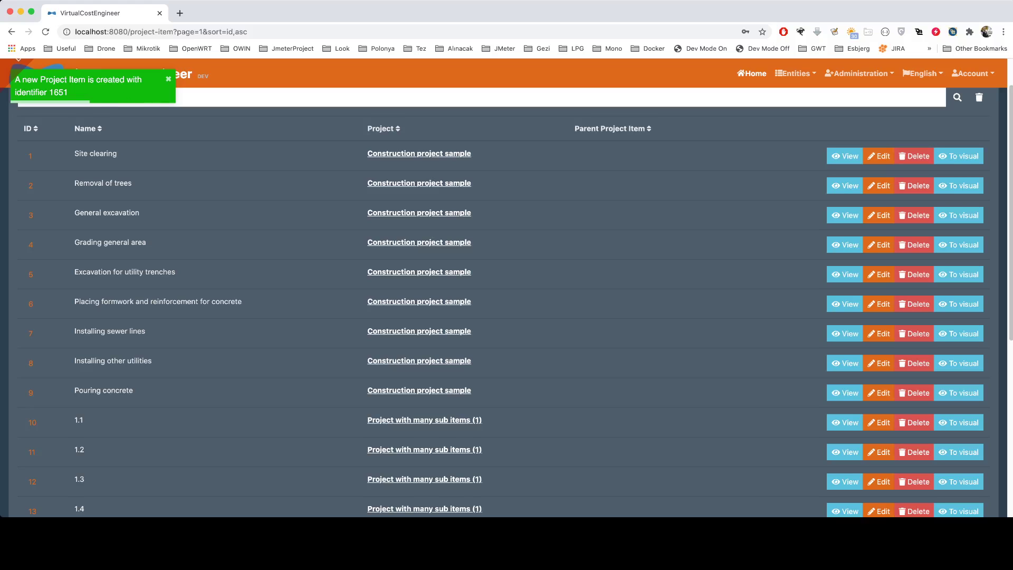
scroll(507, 316, "up", 1)
scroll(507, 316, "down", 5)
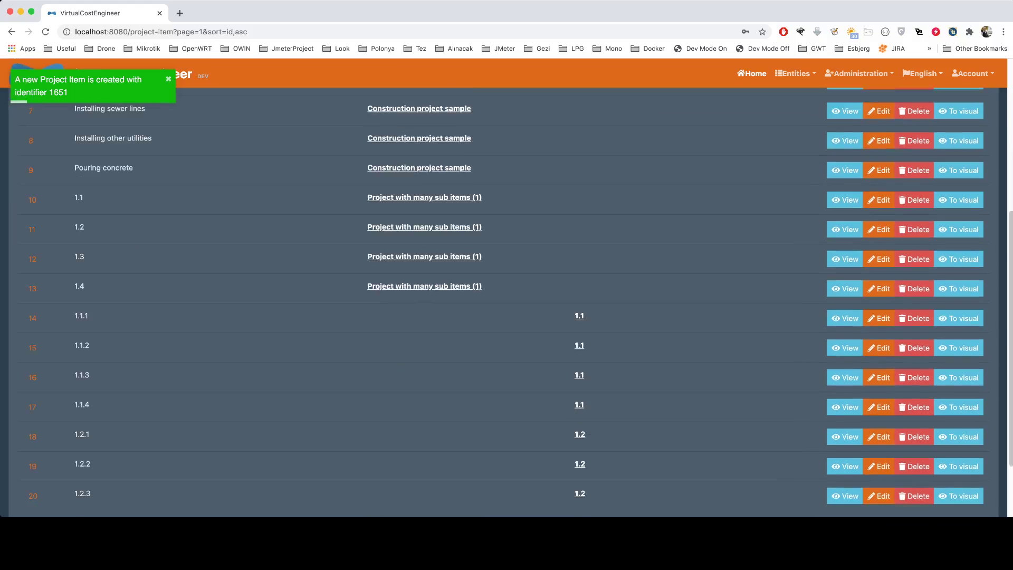
scroll(507, 316, "down", 2)
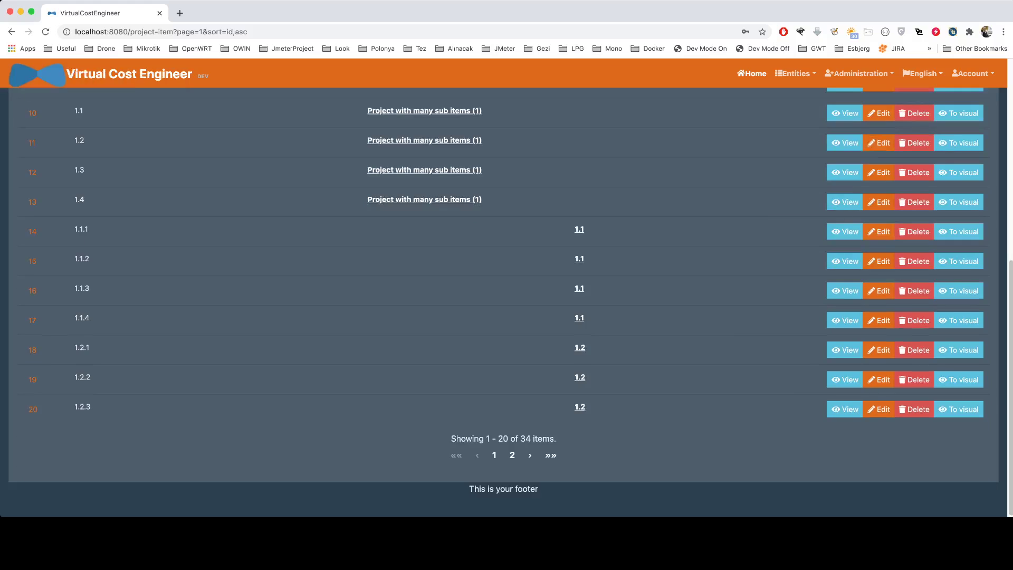
left_click(512, 455)
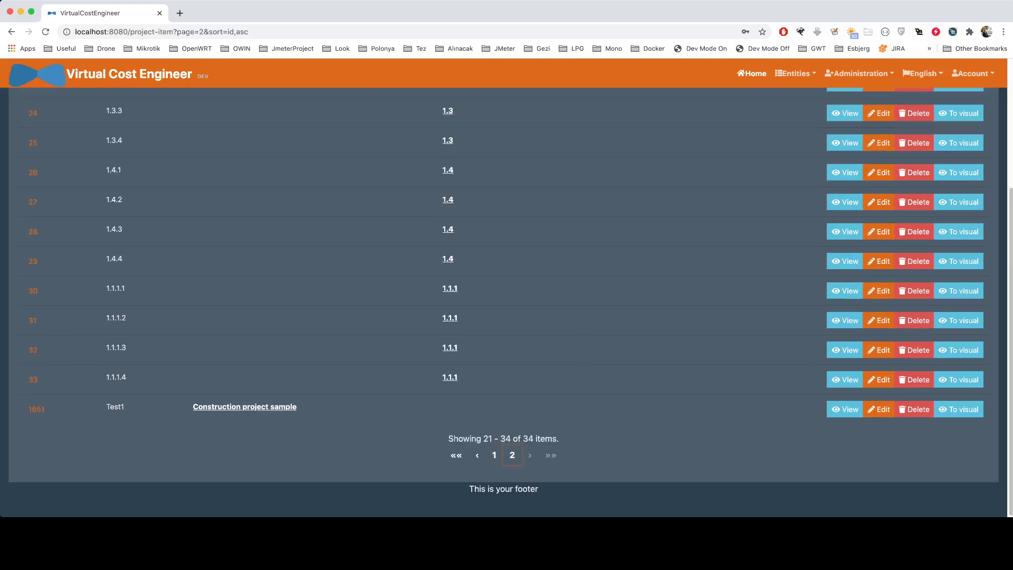
double_click(115, 406)
scroll(507, 301, "up", 1)
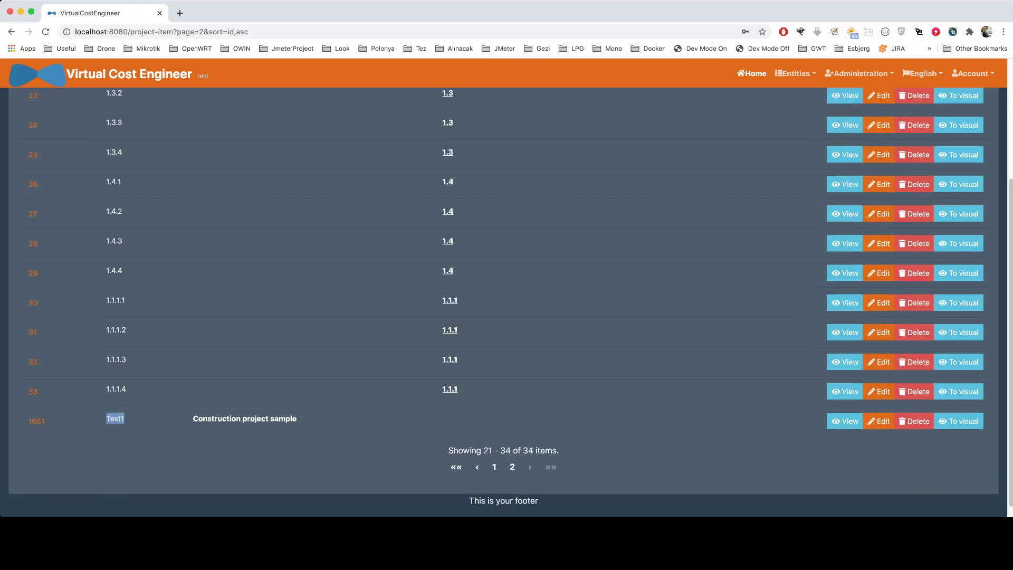
scroll(506, 301, "up", 4)
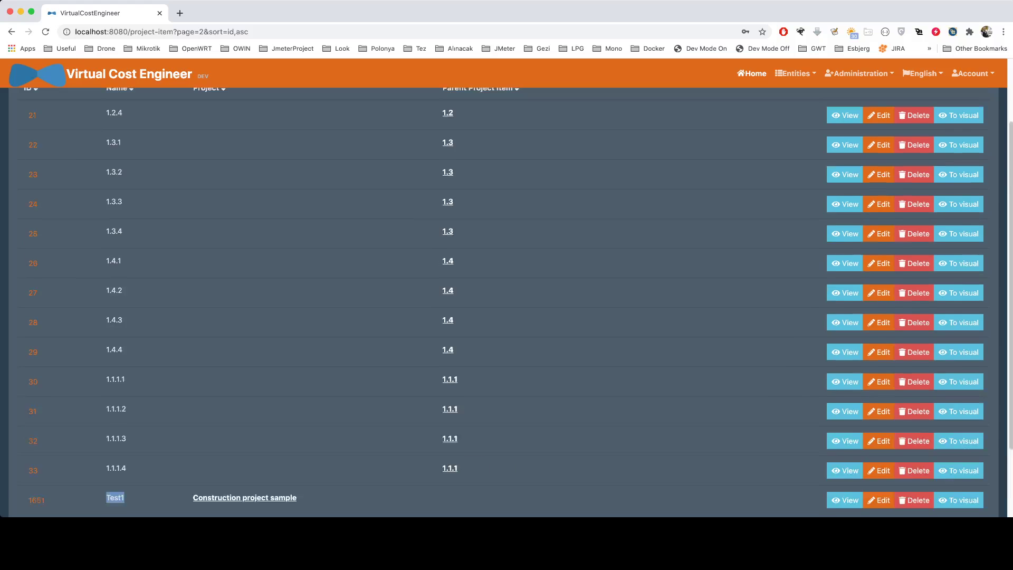
scroll(506, 300, "down", 1)
scroll(506, 300, "down", 3)
Step: Follow Test1's project, return to the project list and display Construction project sample as a visual graph for closer inspection
left_click(251, 405)
left_click(39, 176)
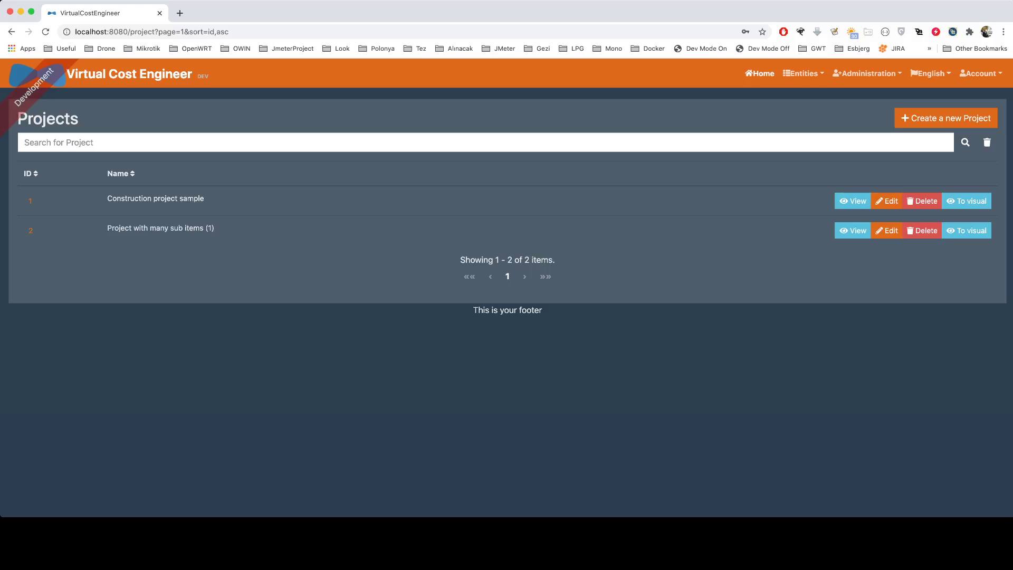
left_click(966, 201)
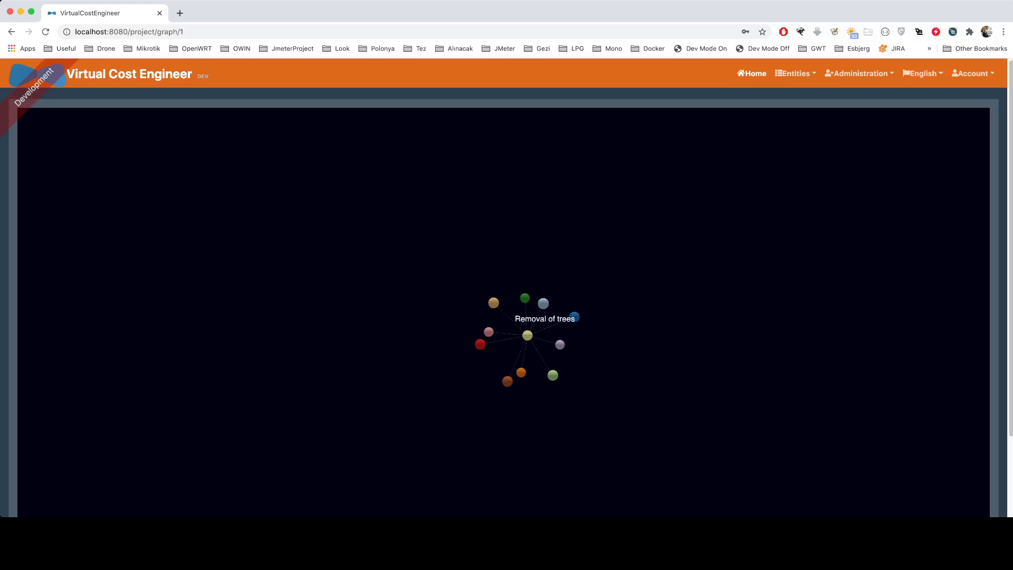
scroll(527, 335, "up", 5)
scroll(528, 336, "up", 10)
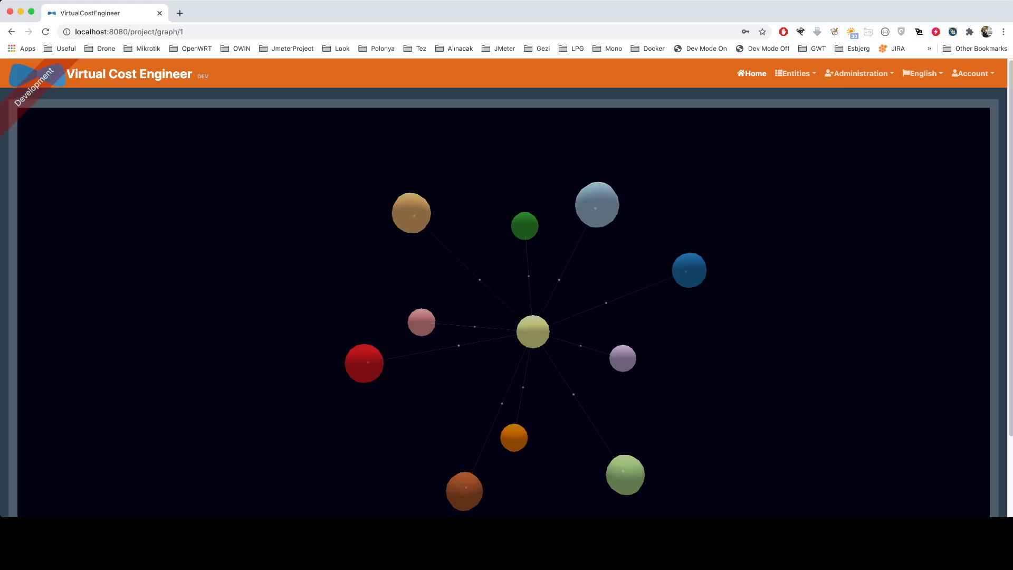
Step: View the Custom Property list, then return to the project list and highlight the Construction project sample name
left_click(795, 73)
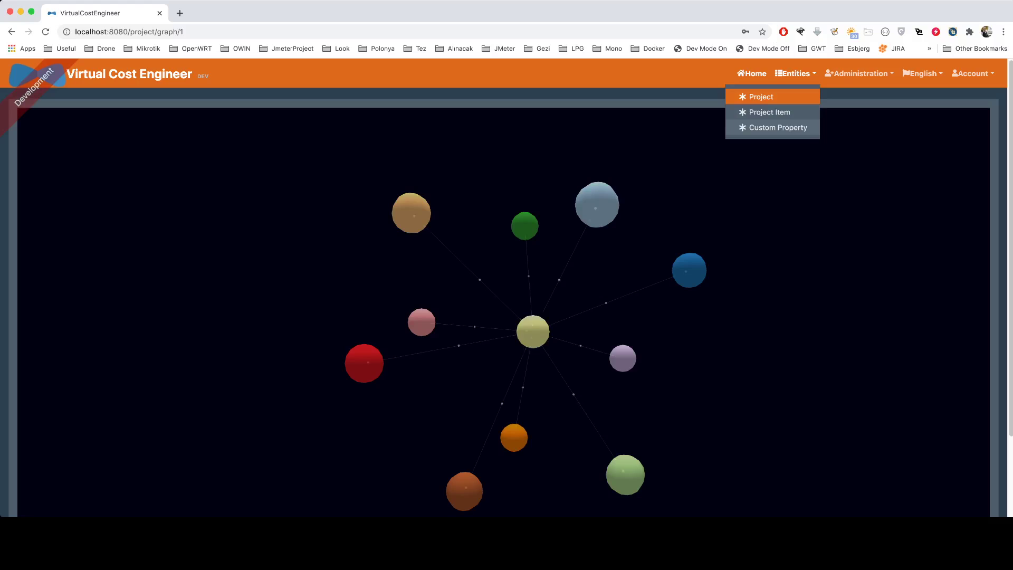
left_click(775, 128)
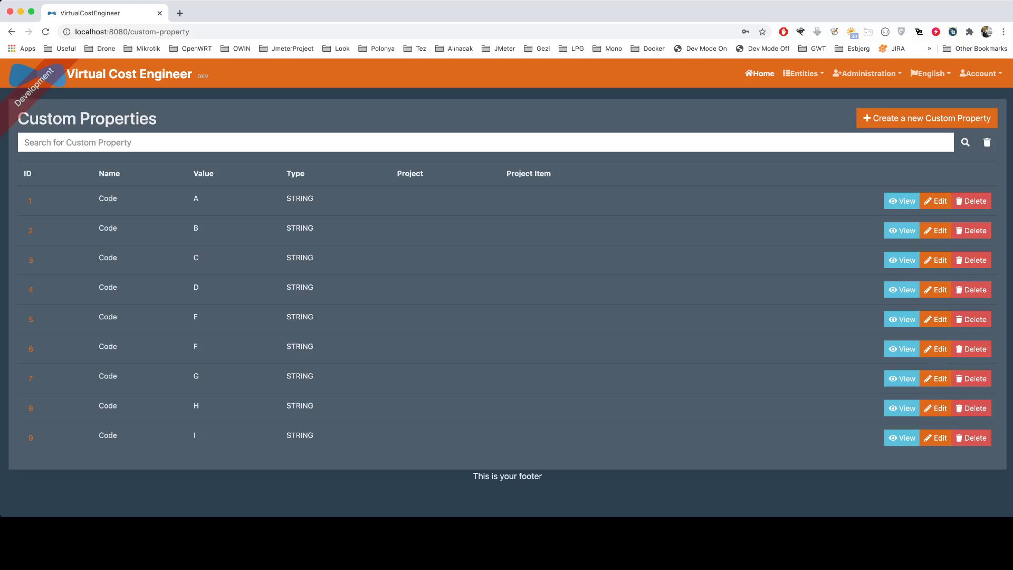
left_click(799, 73)
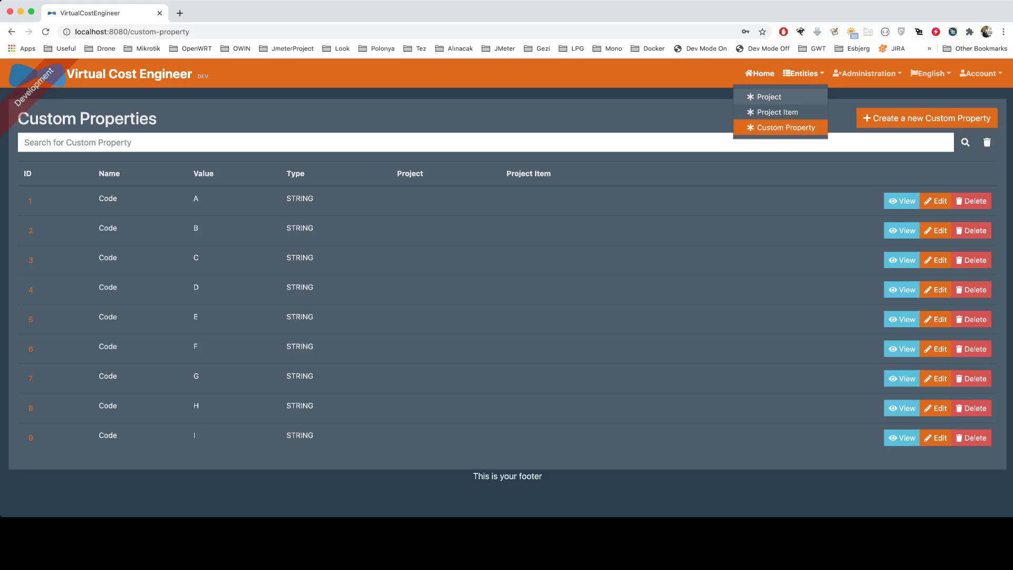
left_click(769, 97)
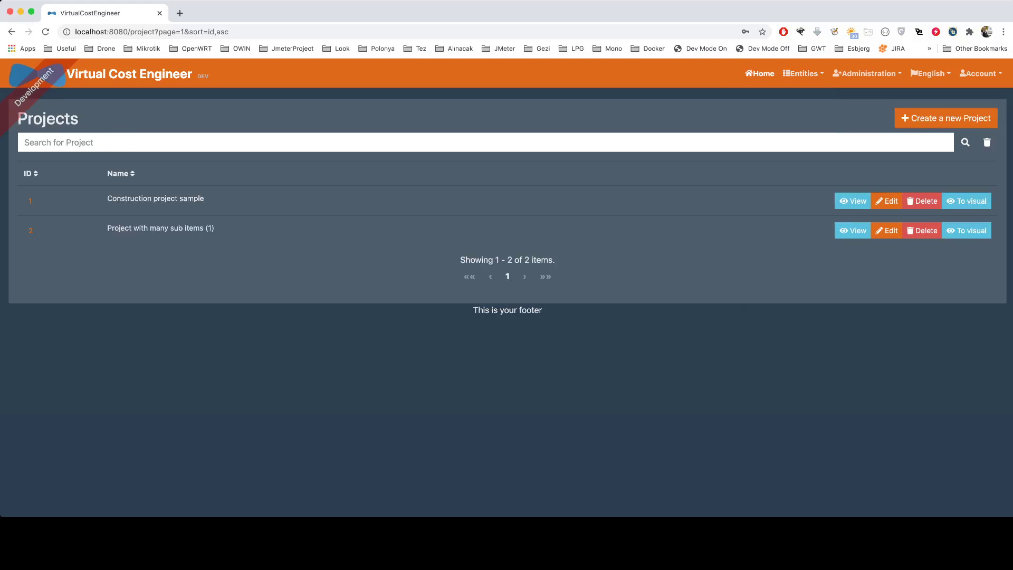
left_click_drag(125, 198, 204, 198)
Step: Reopen the Custom Property list and examine the Code properties with values A and B
left_click(803, 74)
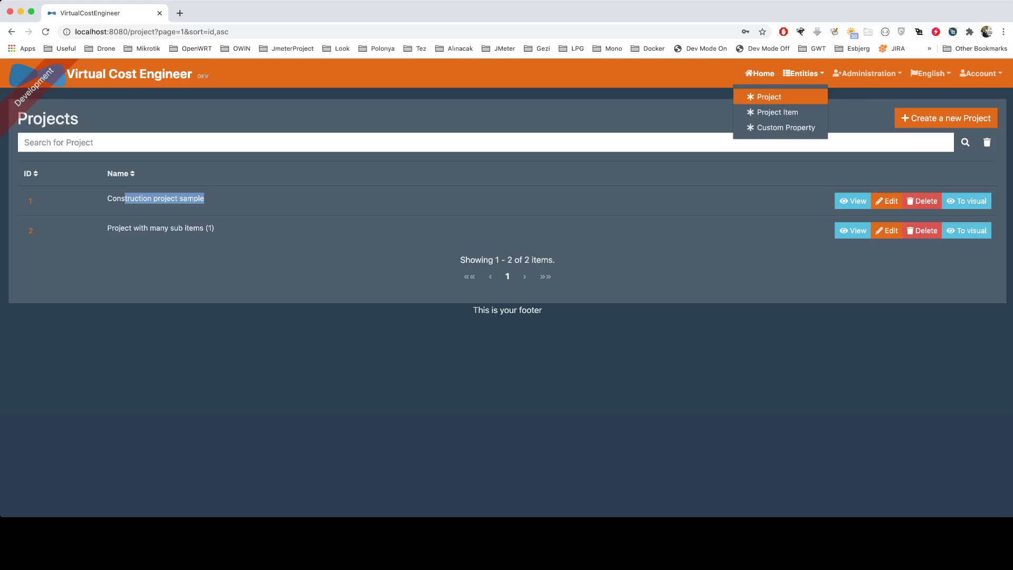
left_click(785, 127)
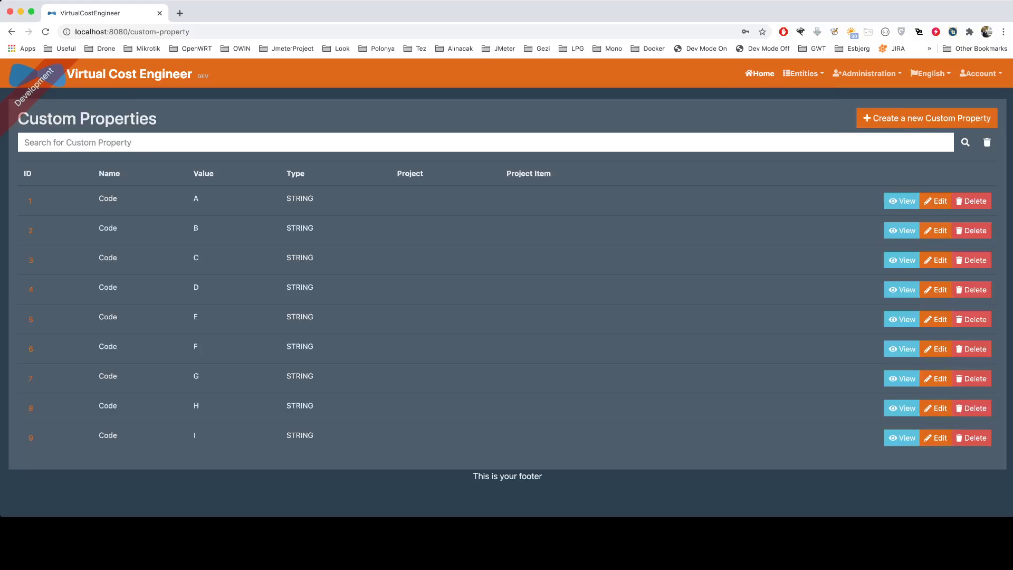
left_click_drag(99, 198, 199, 199)
left_click_drag(99, 228, 199, 228)
left_click(803, 73)
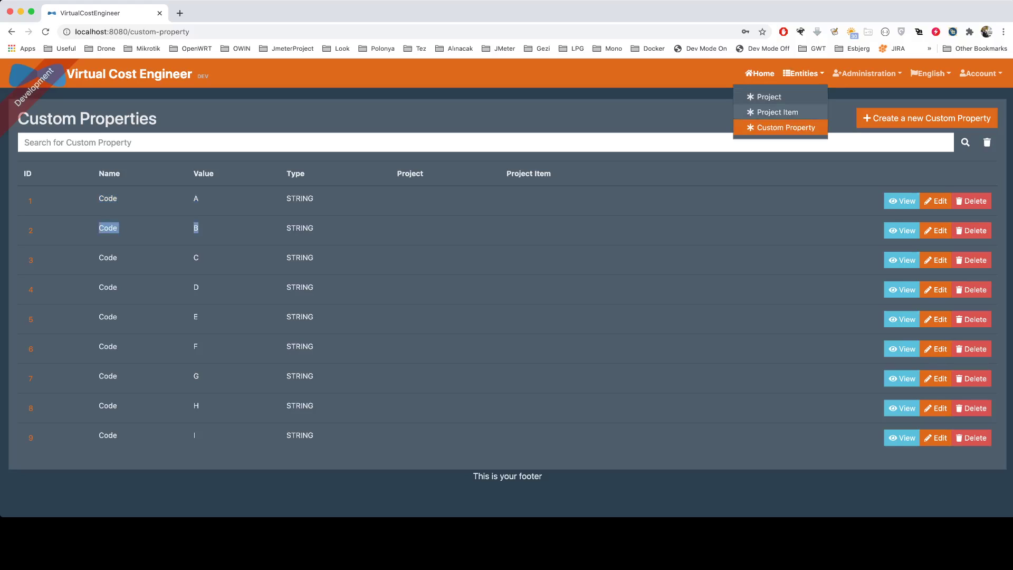
left_click(690, 118)
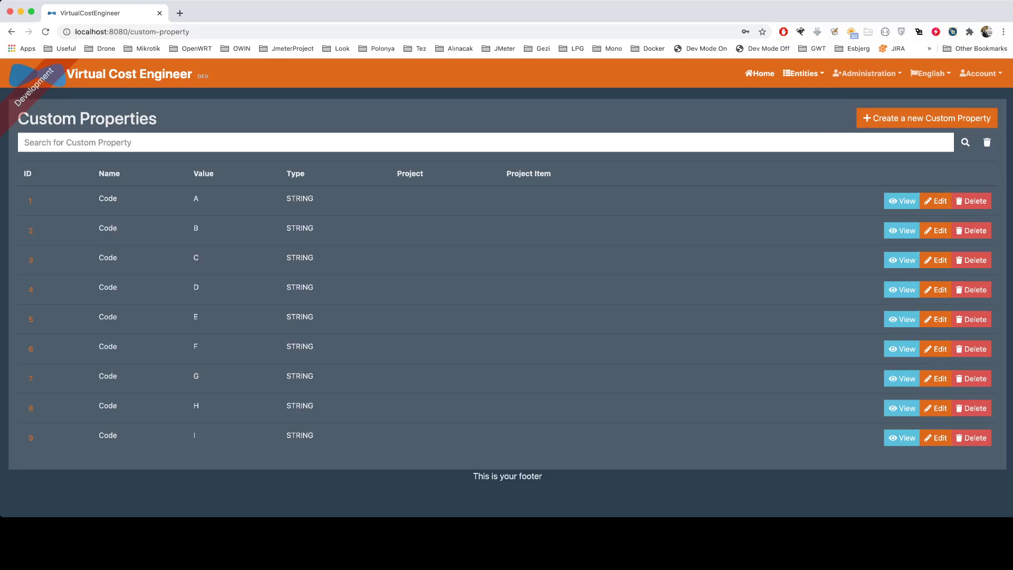
Step: Return to the project list and display Construction project sample as a visual graph again
left_click(802, 74)
left_click(770, 95)
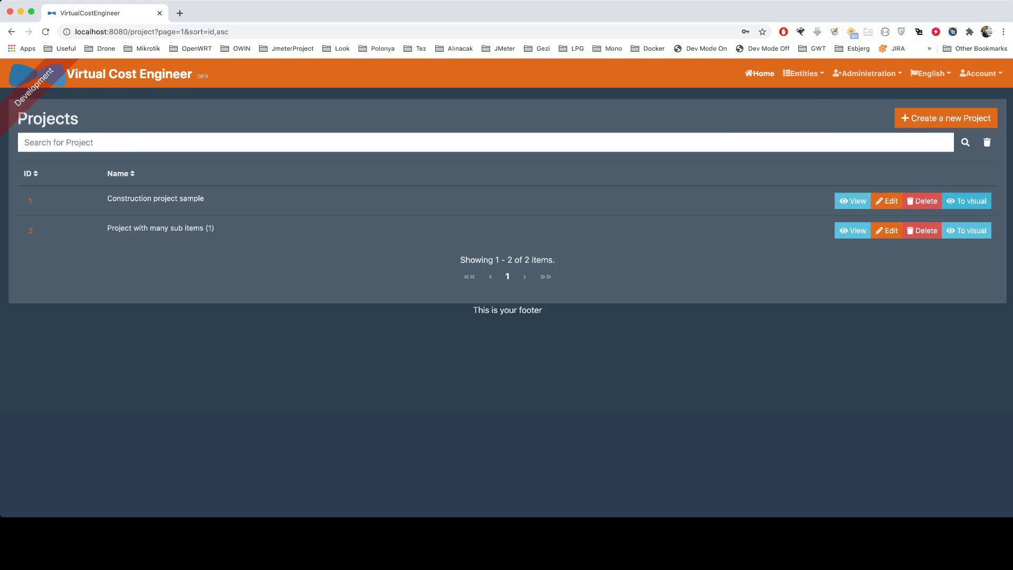
left_click(966, 201)
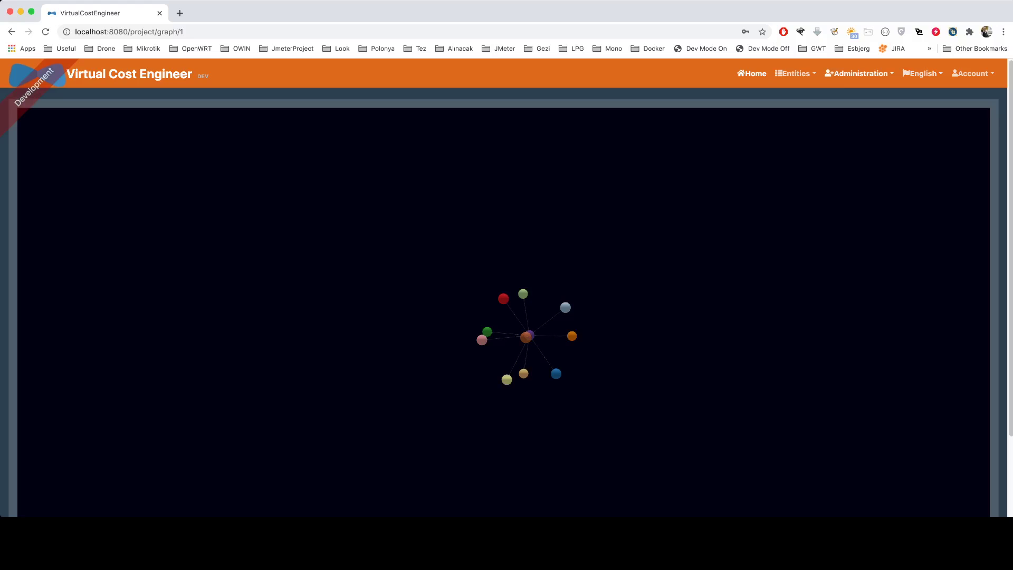
Step: Leave the graph for the project list and highlight the name Project with many sub items (1)
left_click(796, 73)
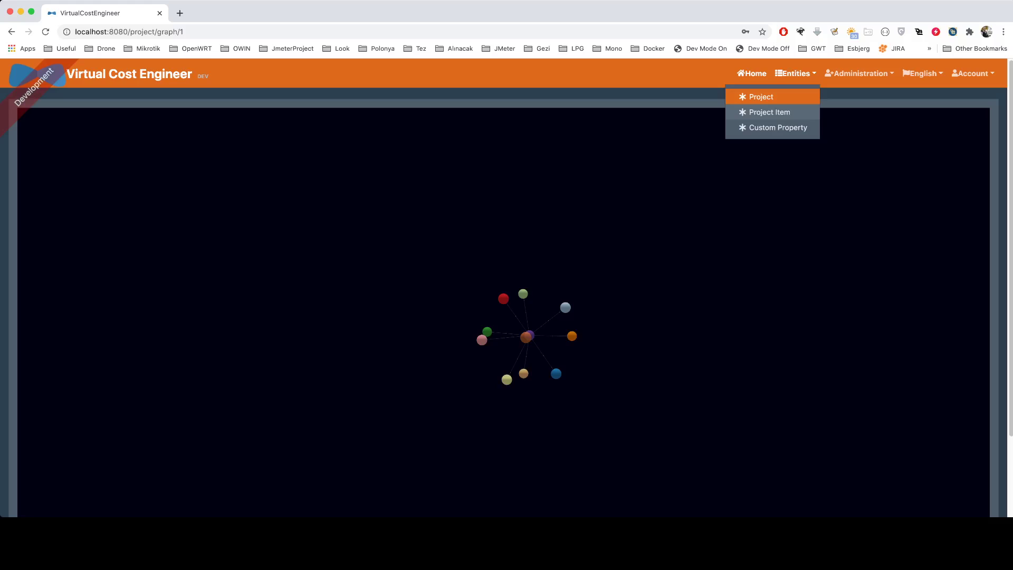
left_click(761, 96)
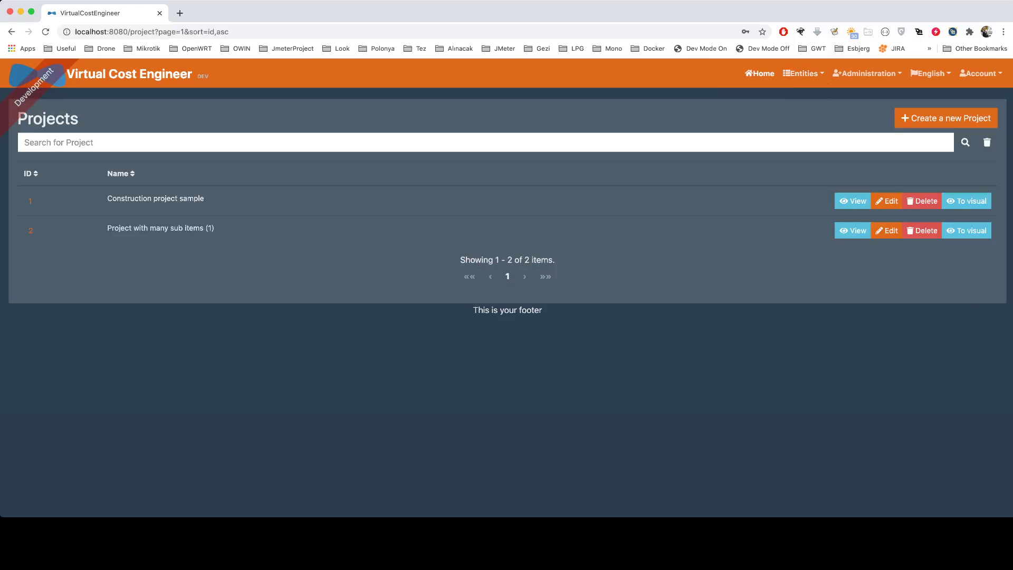
left_click_drag(112, 227, 214, 228)
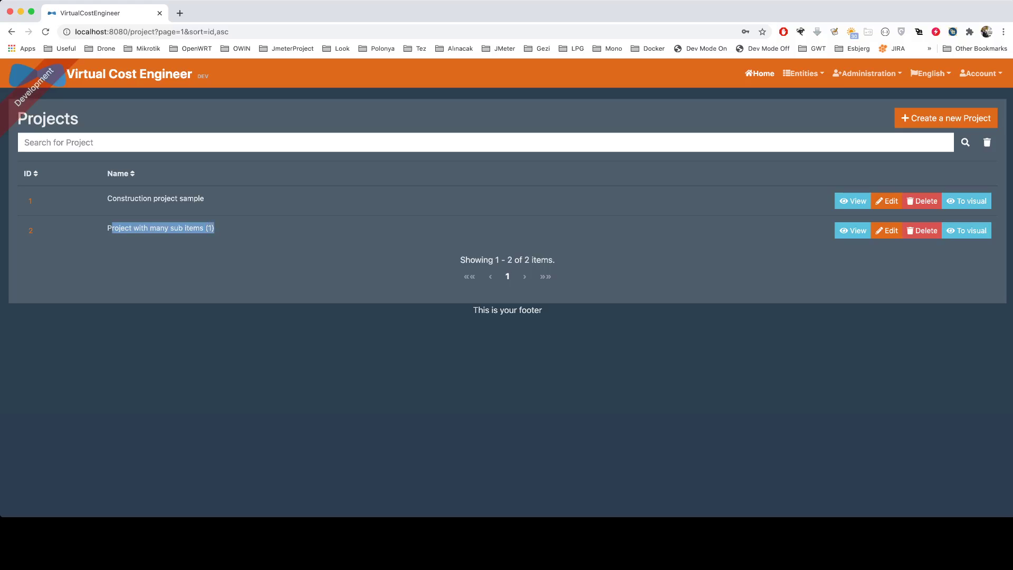